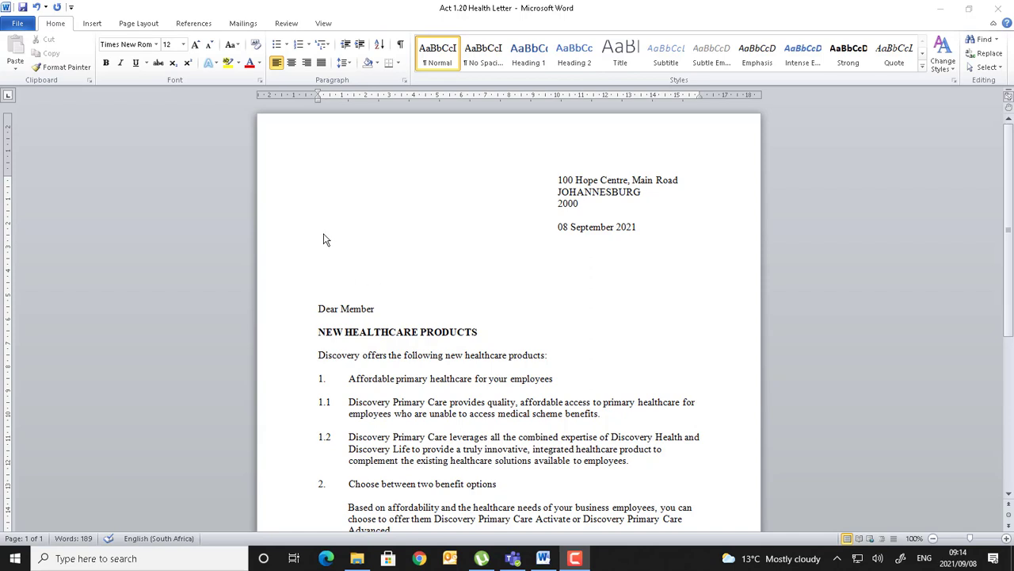
- Paste into the letter, then undo to remove the black block above the greeting
key(ctrl+v)
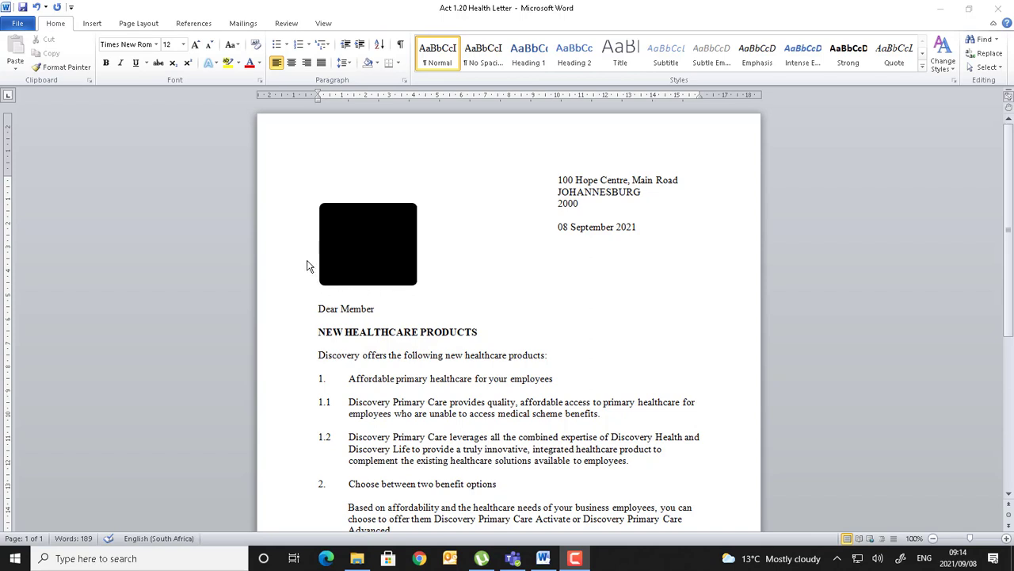
key(ctrl+z)
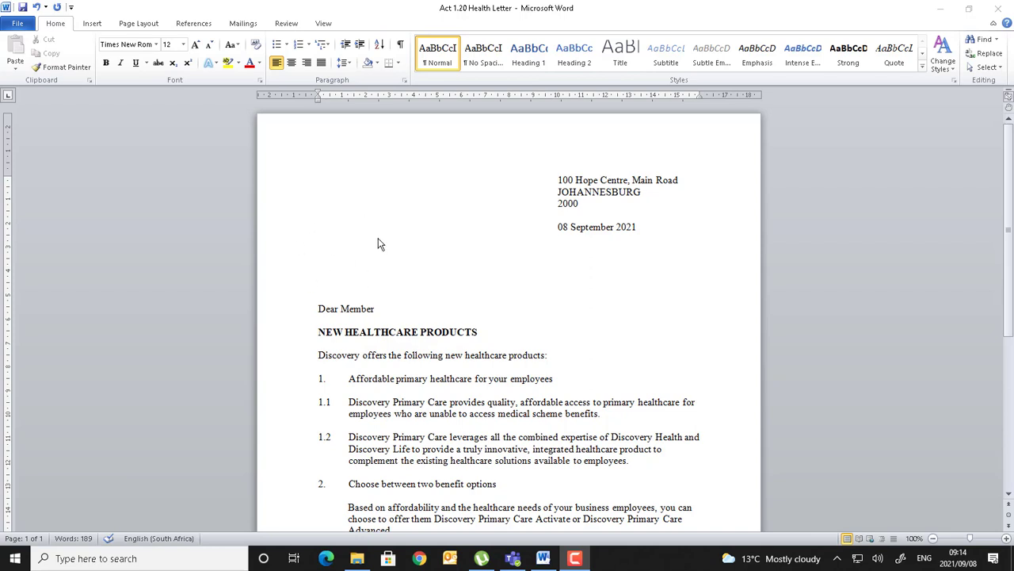
- Choose Use Existing List under Select Recipients and start browsing from Documents
click(242, 23)
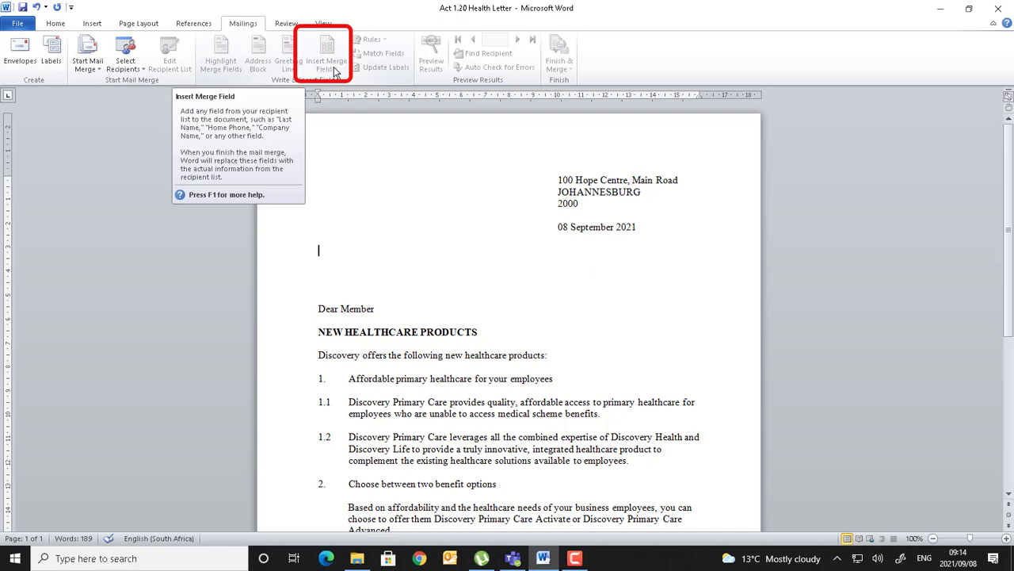
click(129, 68)
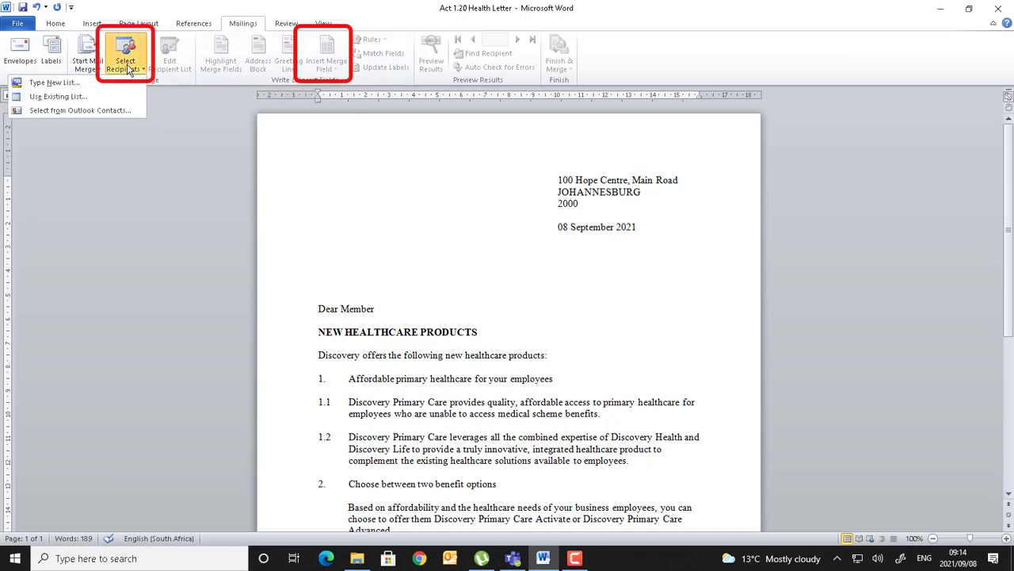
click(63, 96)
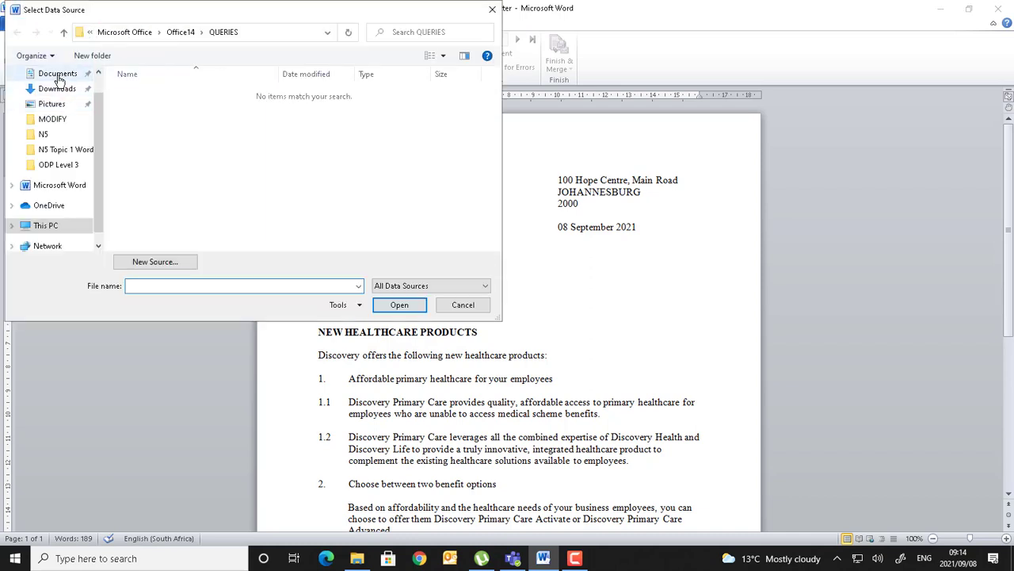
click(58, 79)
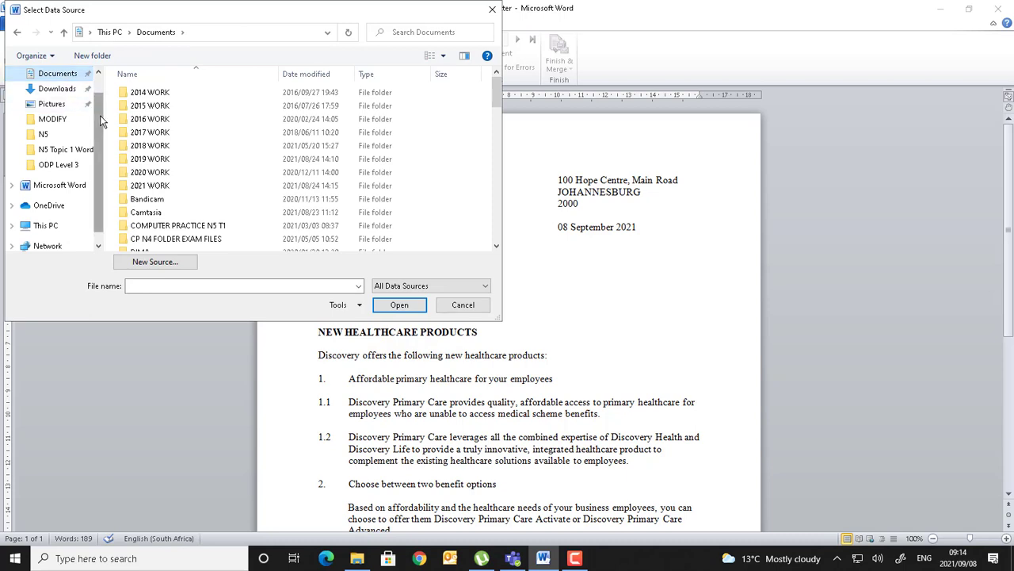
scroll(100, 121, down, 1)
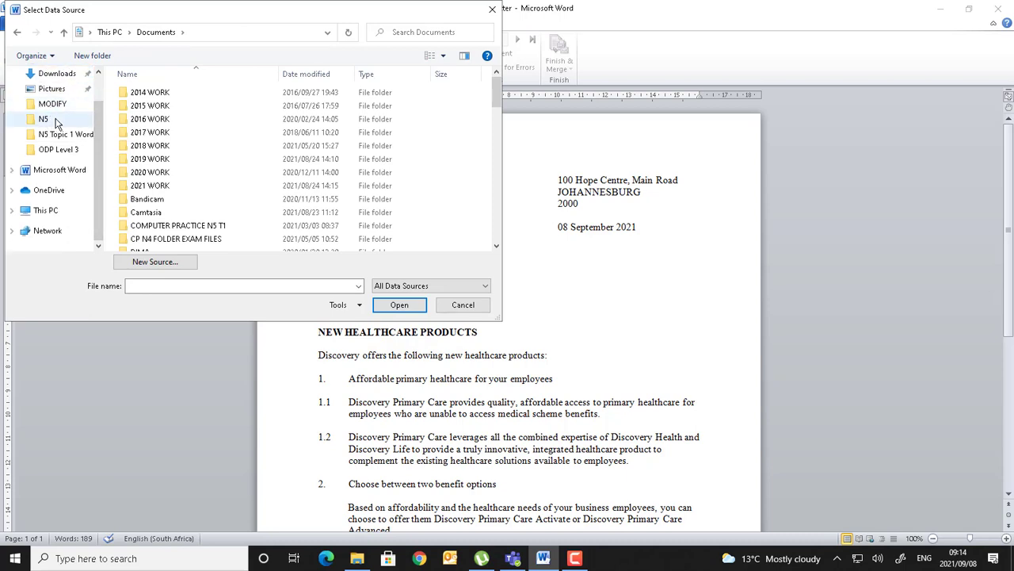
- Go through 2021 WORK, N5 and NEW SYLLABUS into the lecturers guide CD files folder
double_click(158, 186)
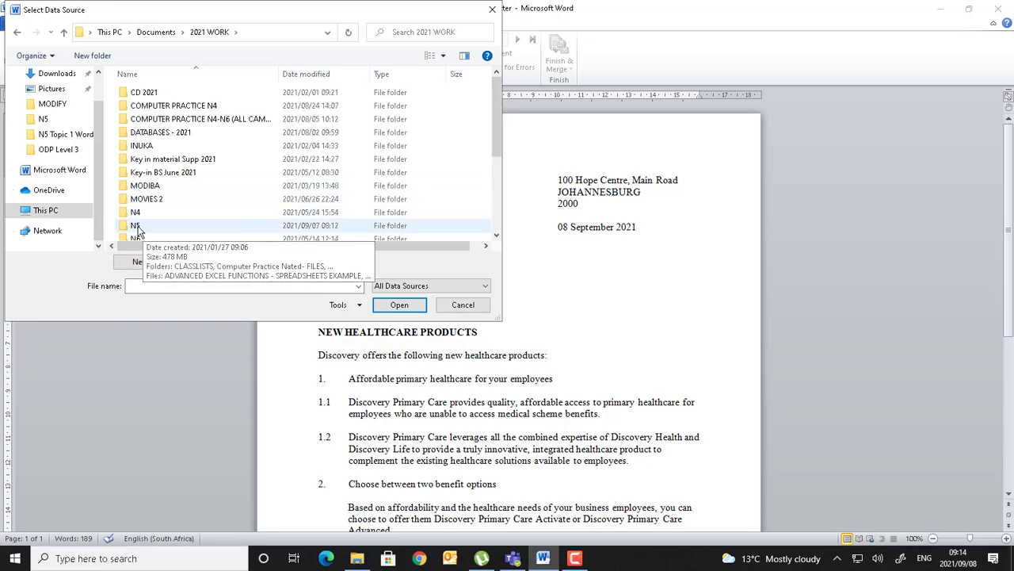
double_click(137, 227)
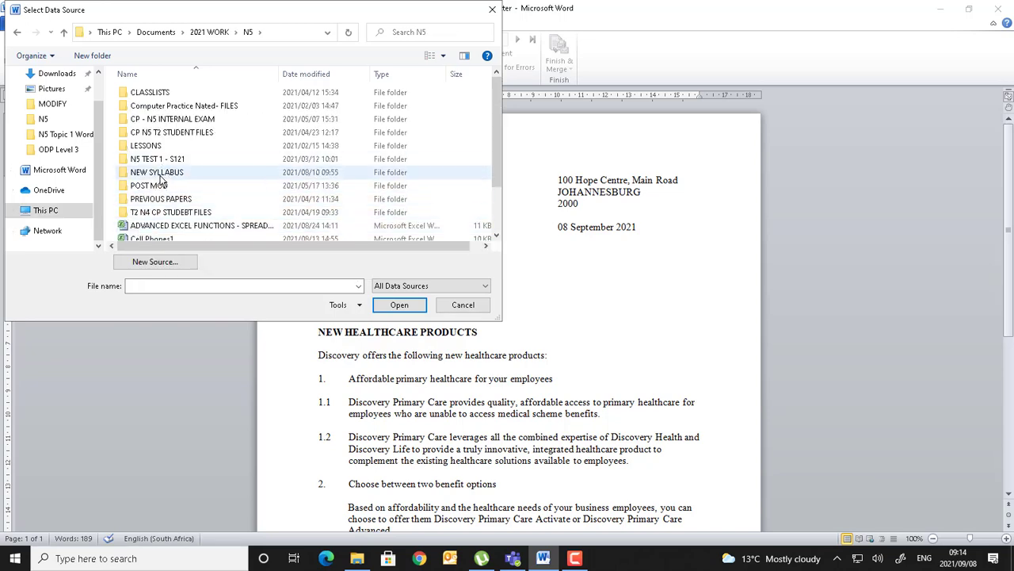
double_click(160, 174)
click(201, 135)
double_click(201, 135)
double_click(198, 92)
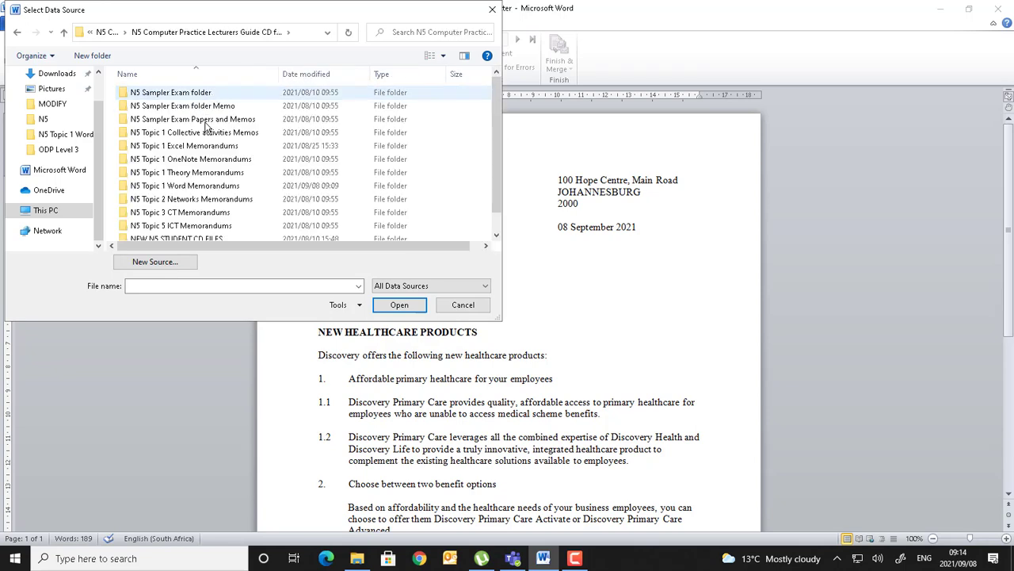
- Open N5 Topic 1 Word Memorandums and attach Act 1.20 Health Data as the list
scroll(212, 206, down, 1)
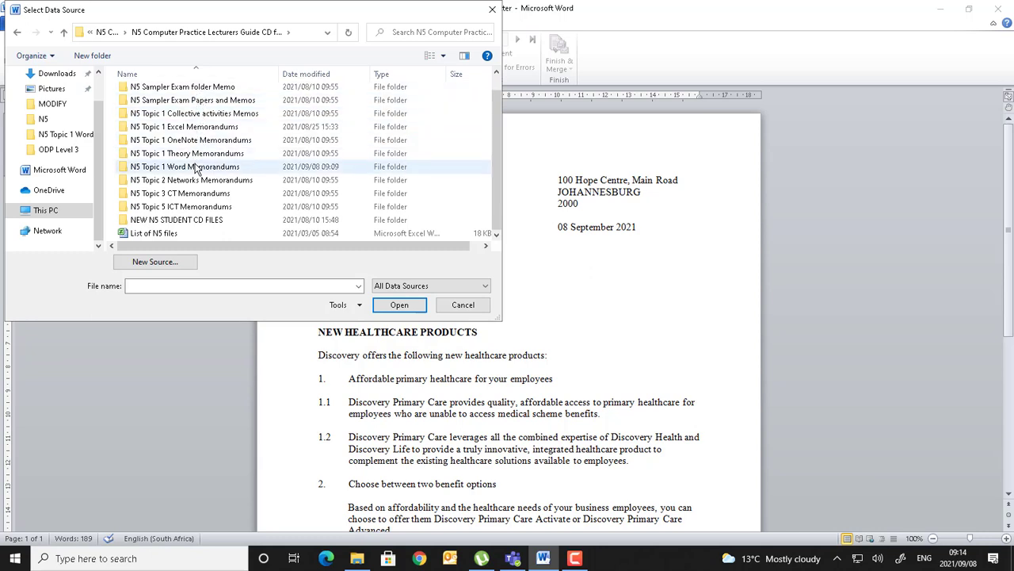
double_click(196, 167)
scroll(191, 206, down, 3)
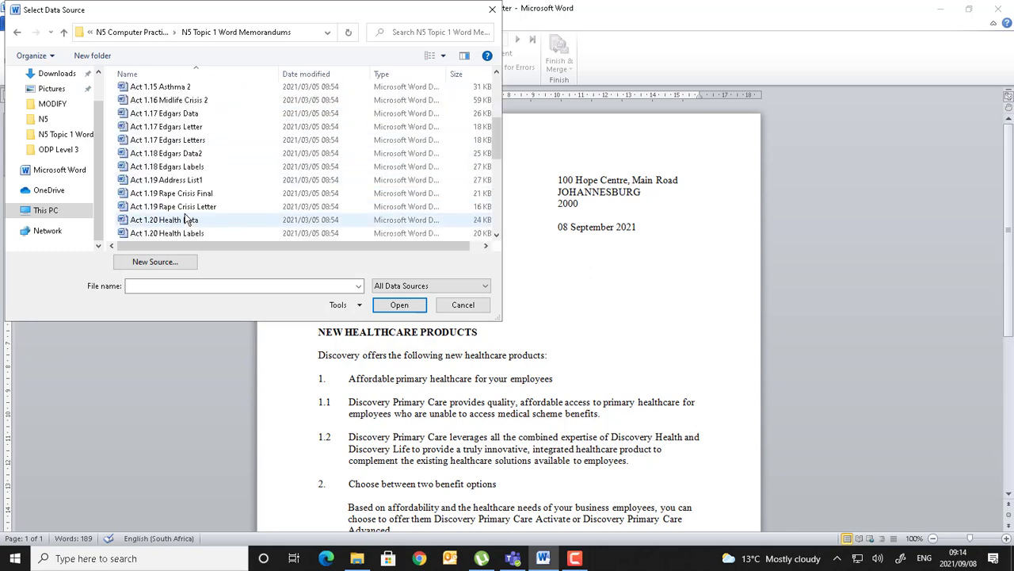
scroll(184, 209, down, 2)
click(190, 141)
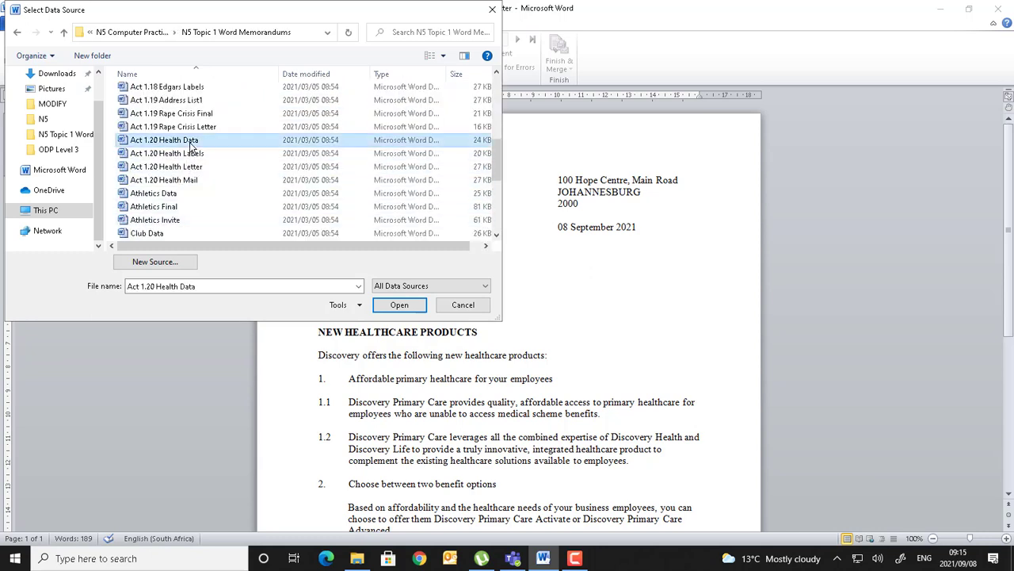
click(399, 304)
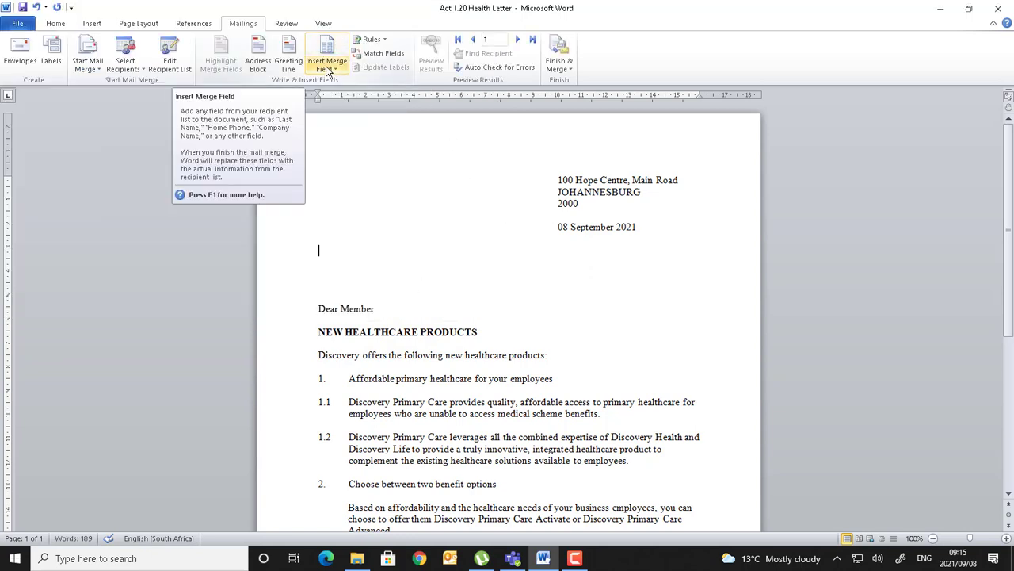
- Insert the Name and Surname merge fields on one line above Dear Member
click(321, 238)
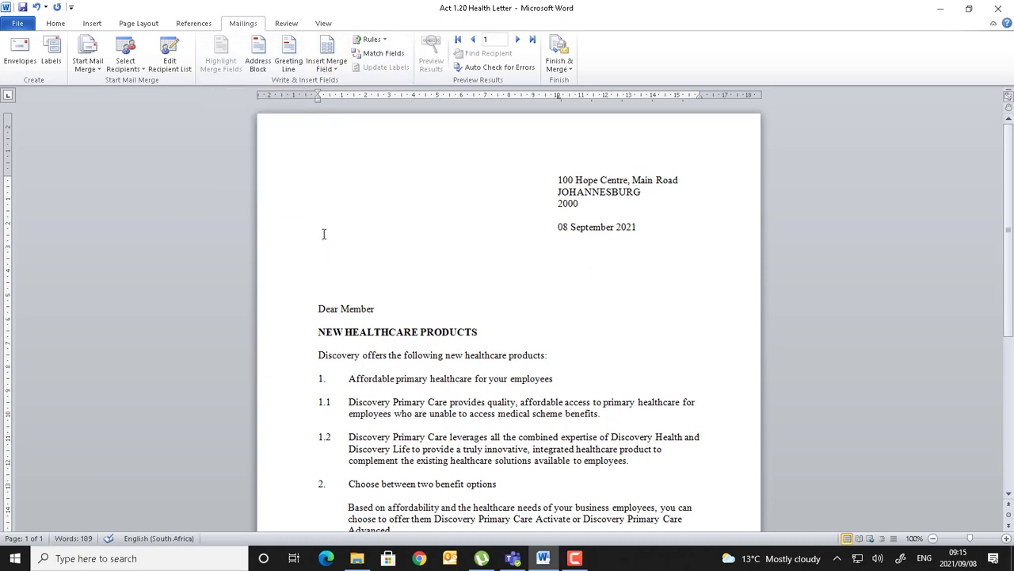
click(331, 71)
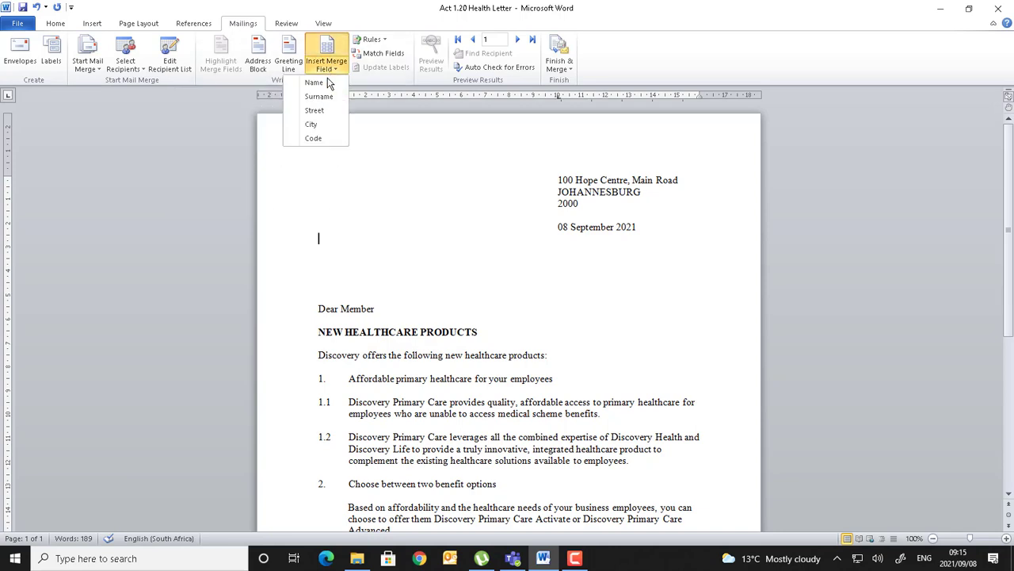
click(321, 109)
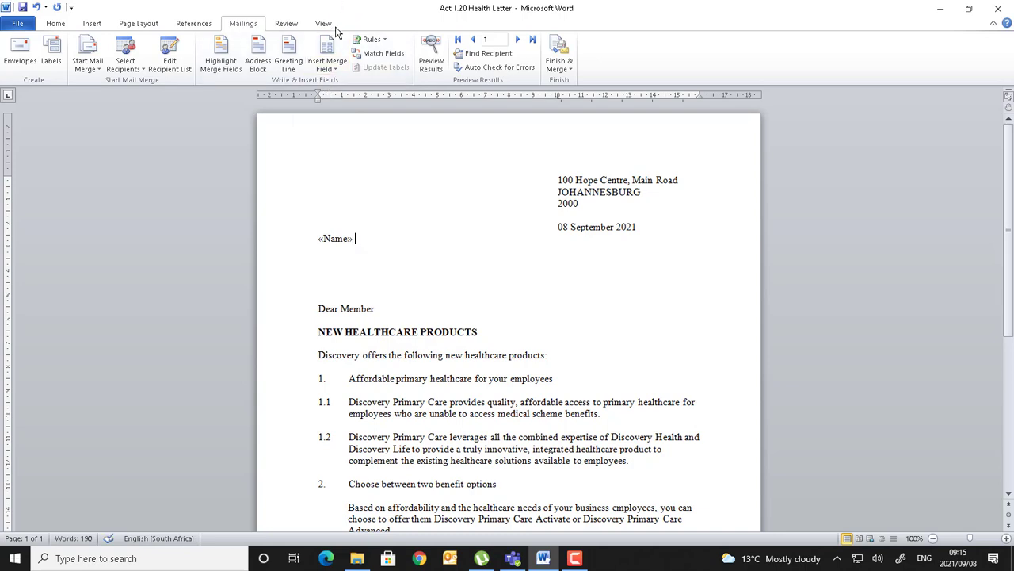
click(331, 69)
click(328, 99)
key(Return)
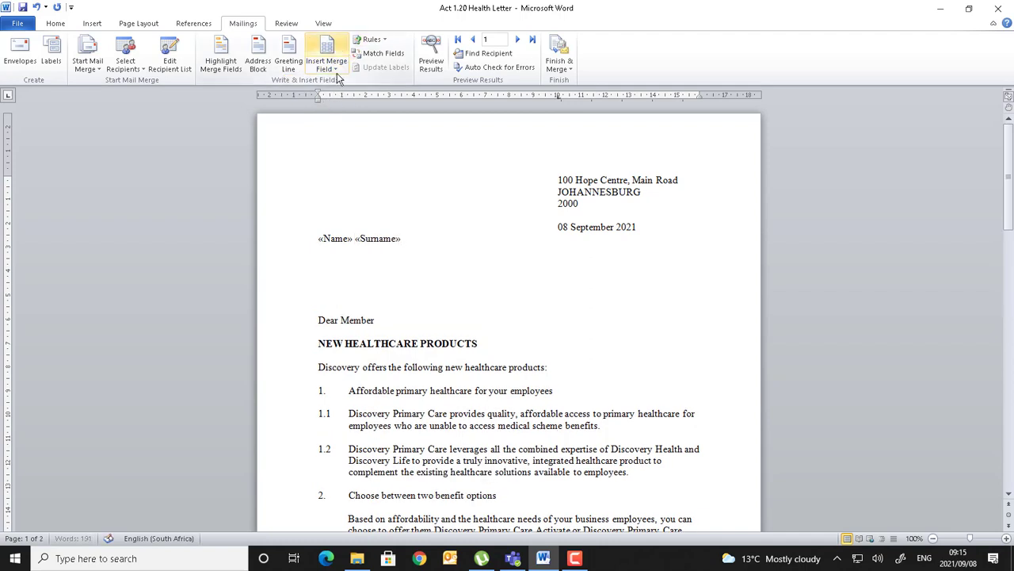
- Add the Street, City and Code merge fields on separate lines below
click(332, 68)
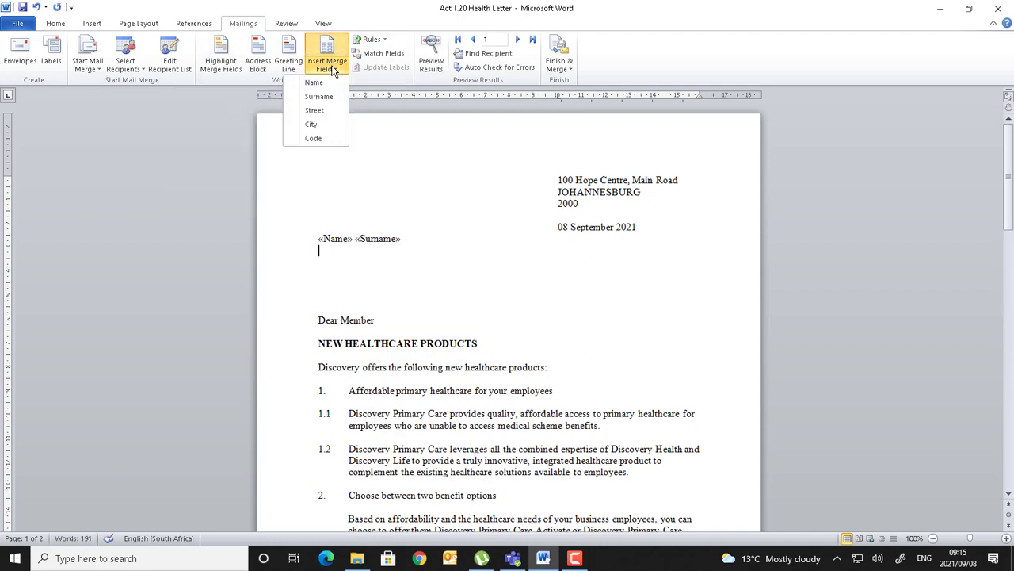
click(321, 107)
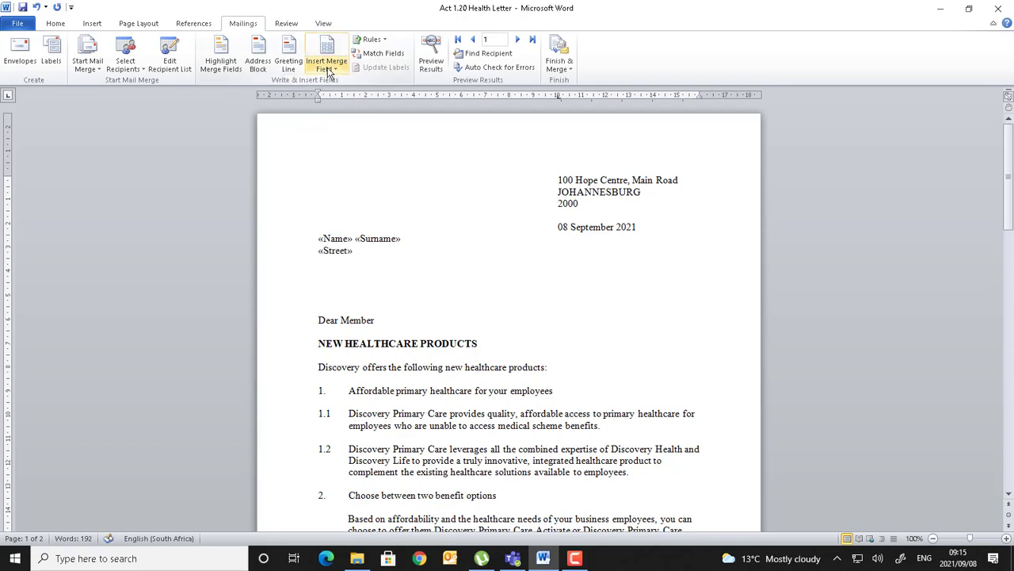
key(Return)
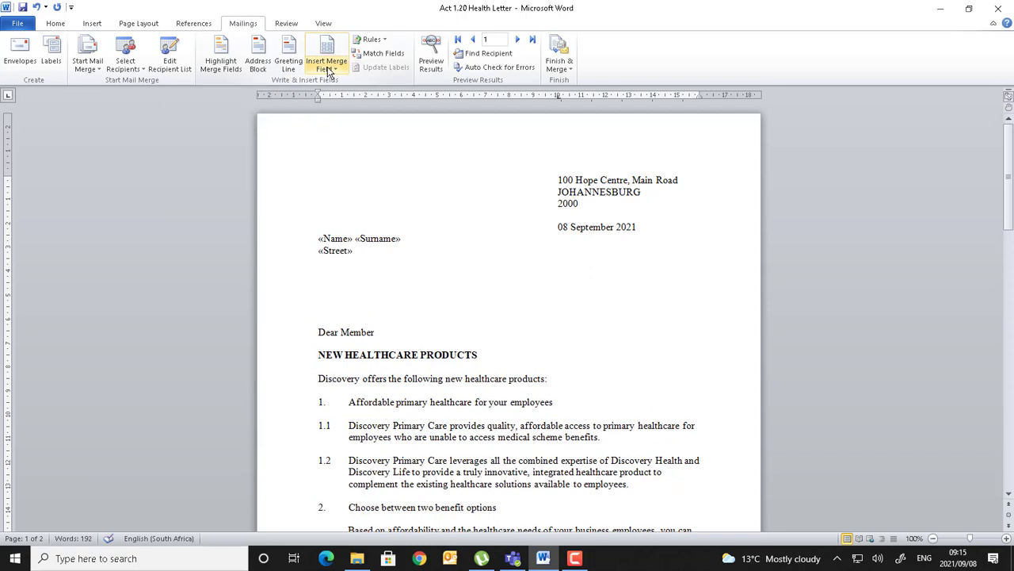
click(329, 69)
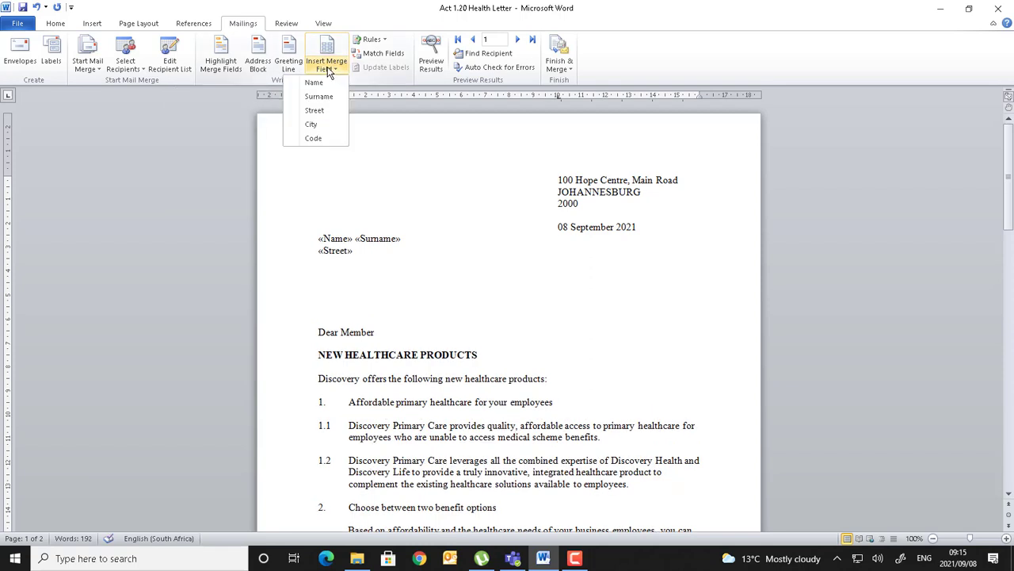
click(320, 127)
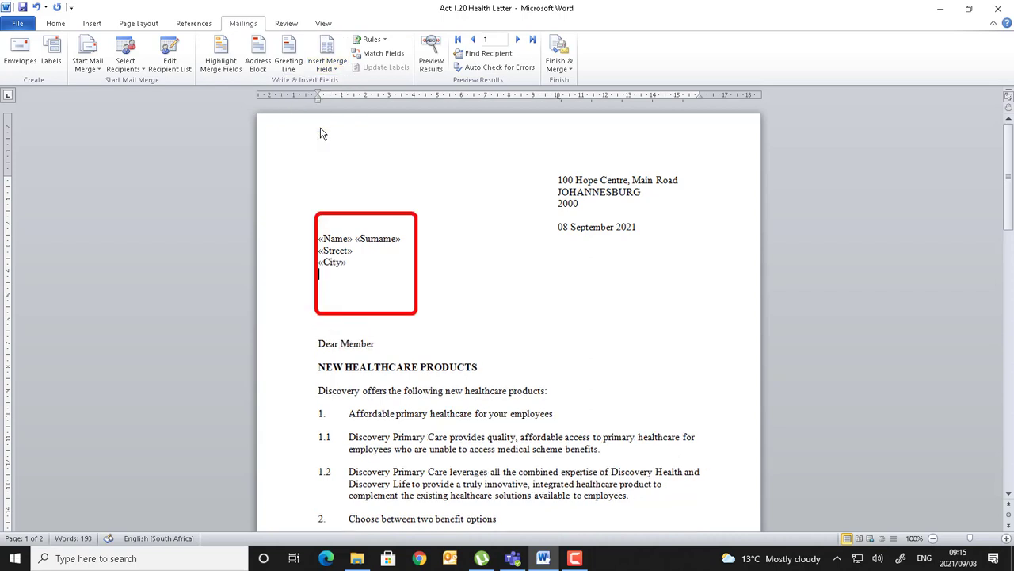
key(Return)
click(329, 69)
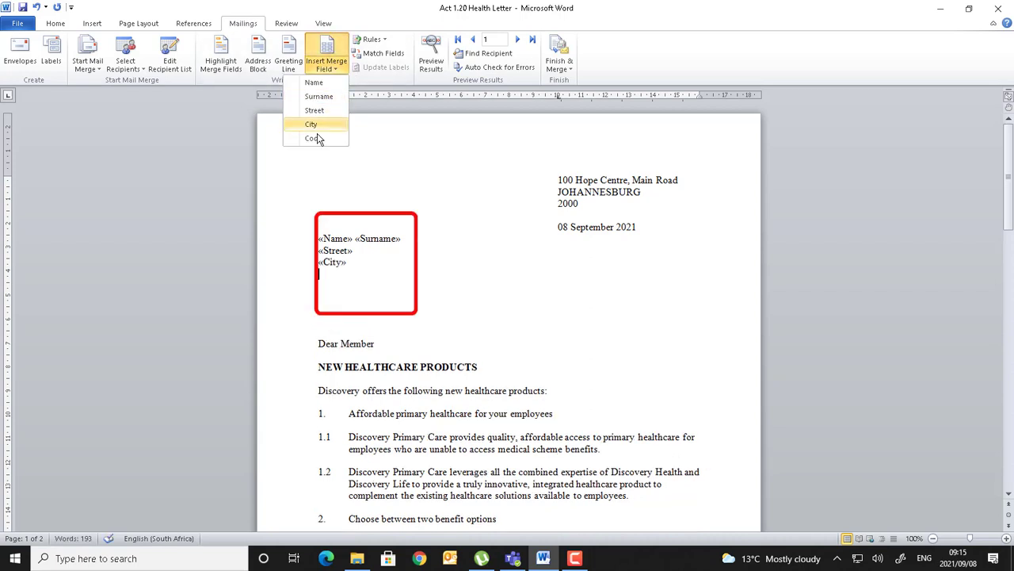
click(318, 138)
- Delete the blank lines between the address fields and Dear Member
drag(331, 295, 331, 325)
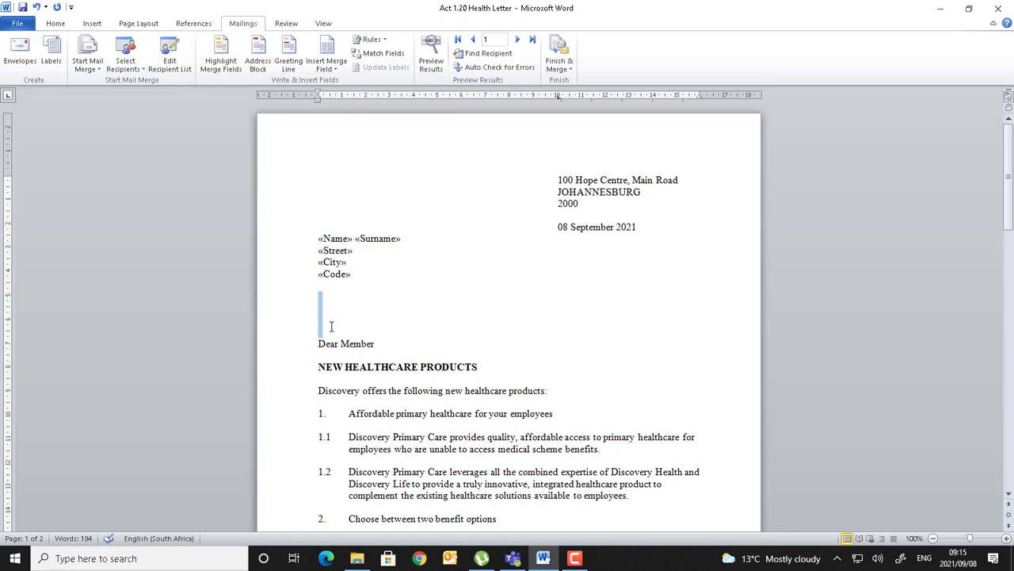
click(324, 325)
key(BackSpace)
key(BackSpace)
key(BackSpace)
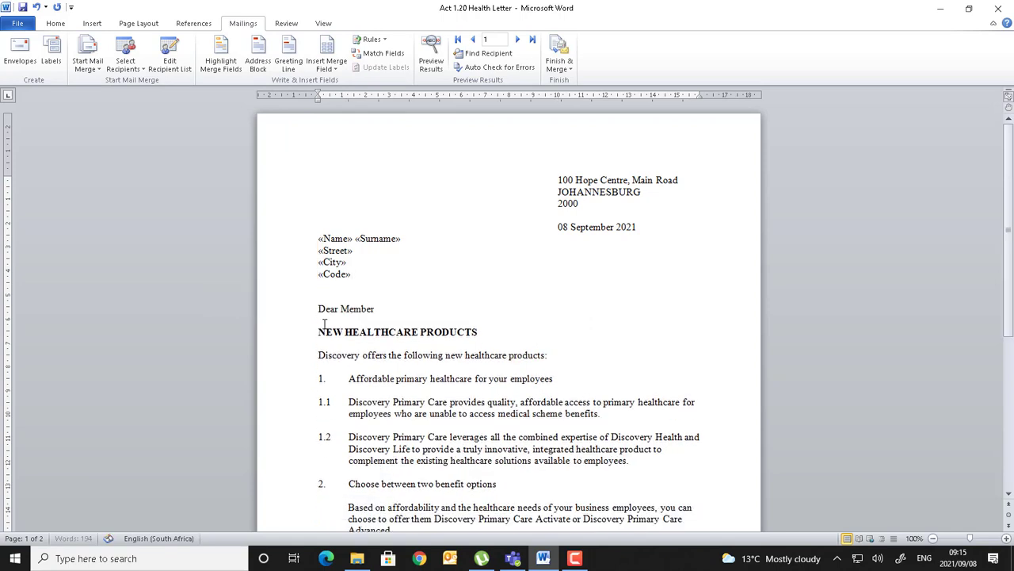
key(BackSpace)
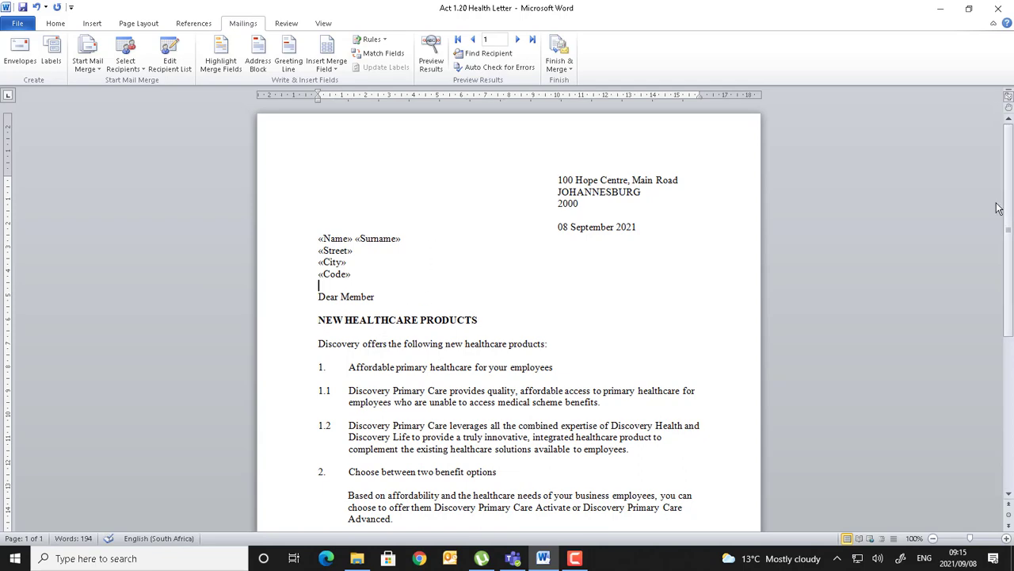
drag(1008, 210, 1012, 439)
- Inspect the 1.1 numbering in the letter body, then switch to the Home tab
scroll(1012, 424, up, 7)
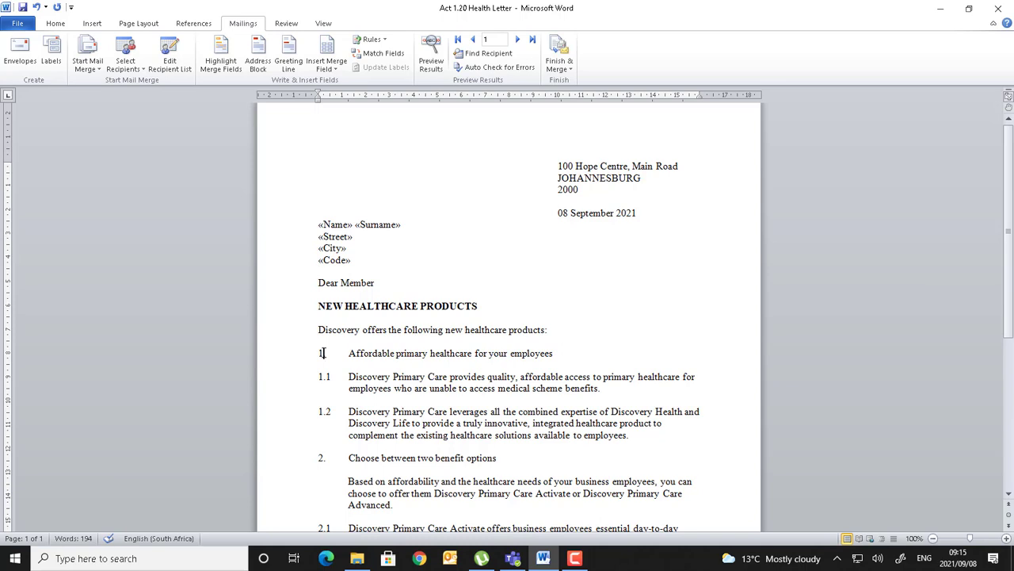
click(325, 378)
drag(320, 378, 333, 377)
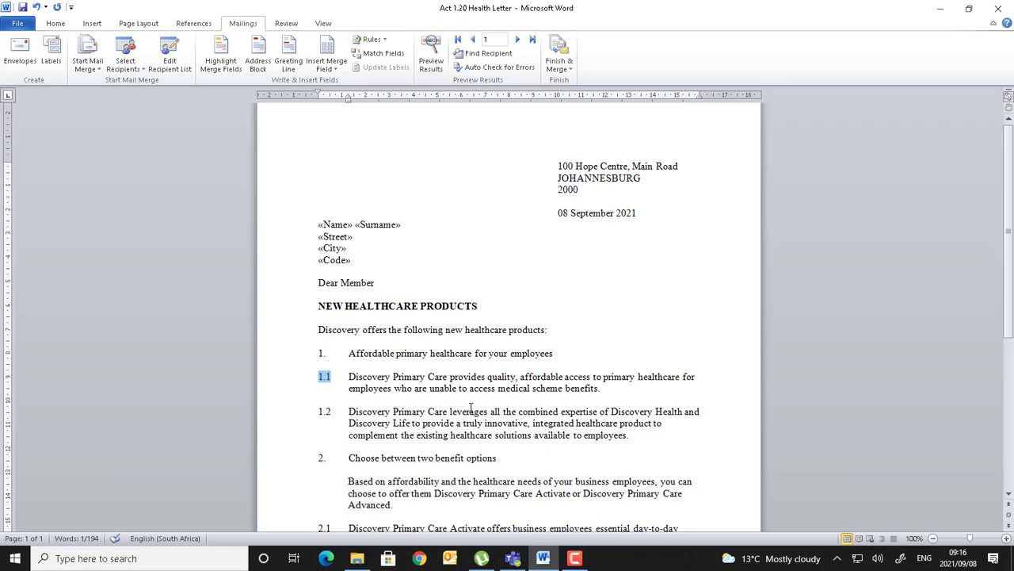
click(426, 367)
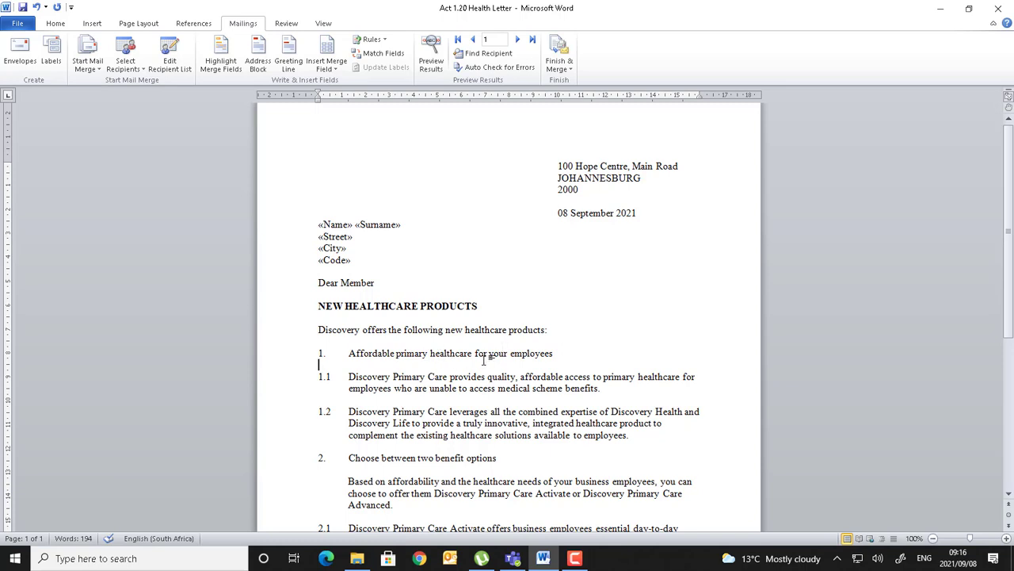
click(56, 24)
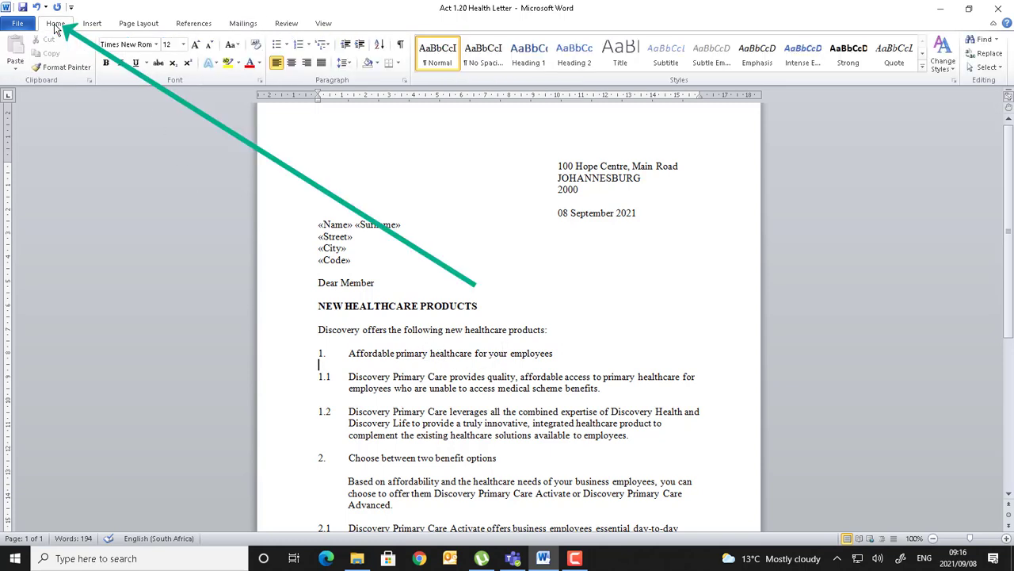
- Use Advanced Find to locate every 'Discovery' in the main document
click(998, 41)
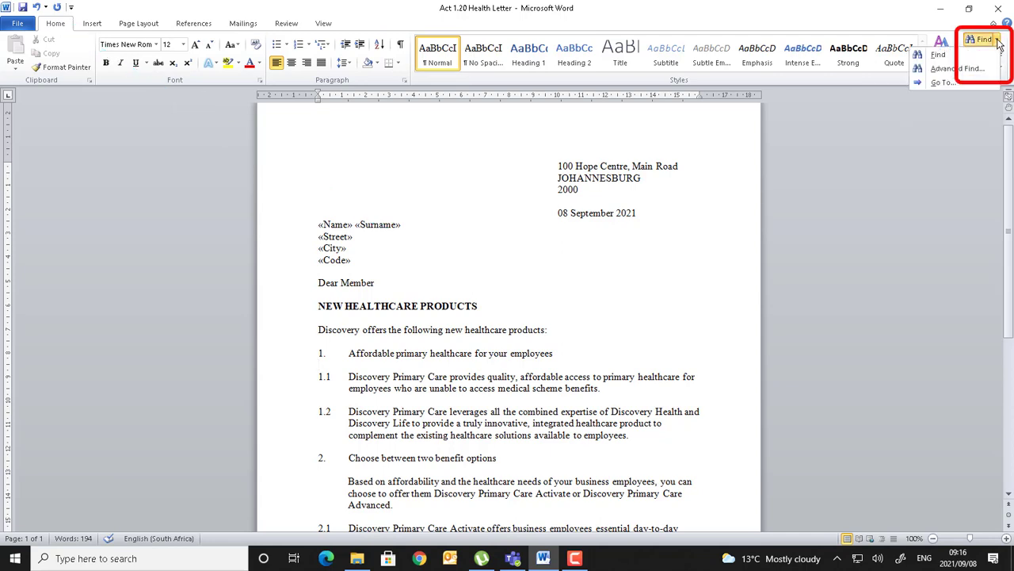
click(959, 69)
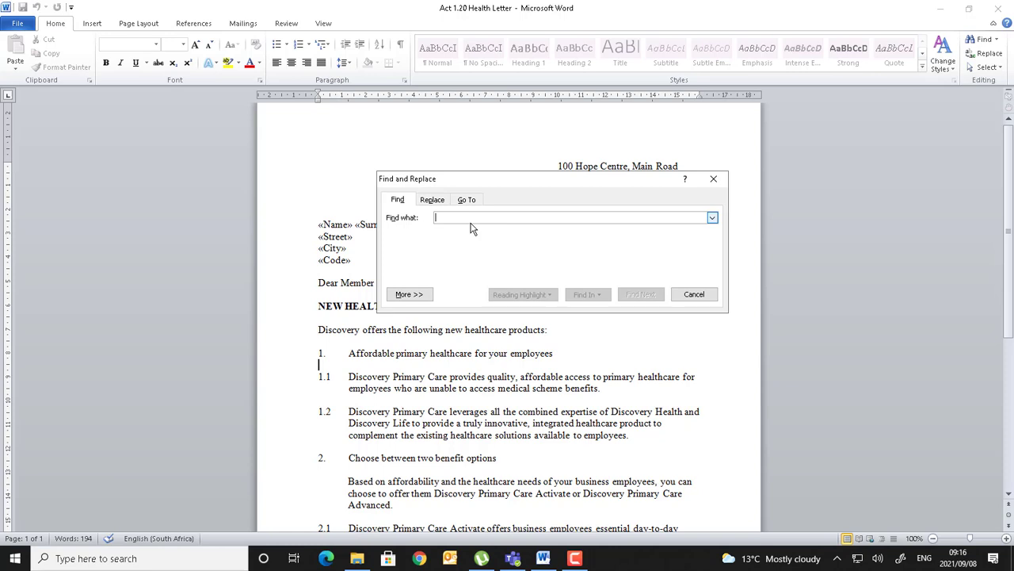
text(Discov)
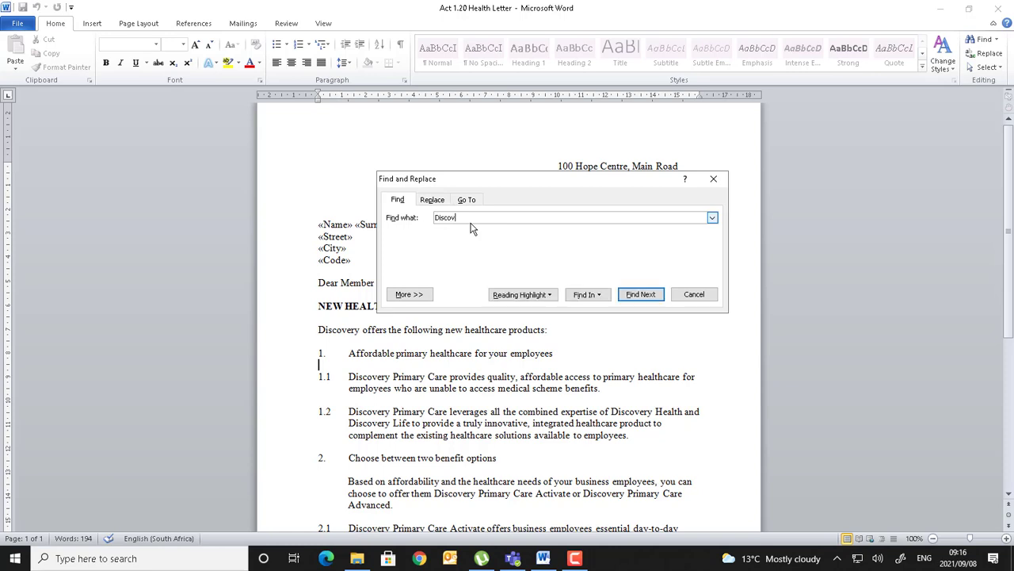
text(ery)
click(595, 295)
click(547, 309)
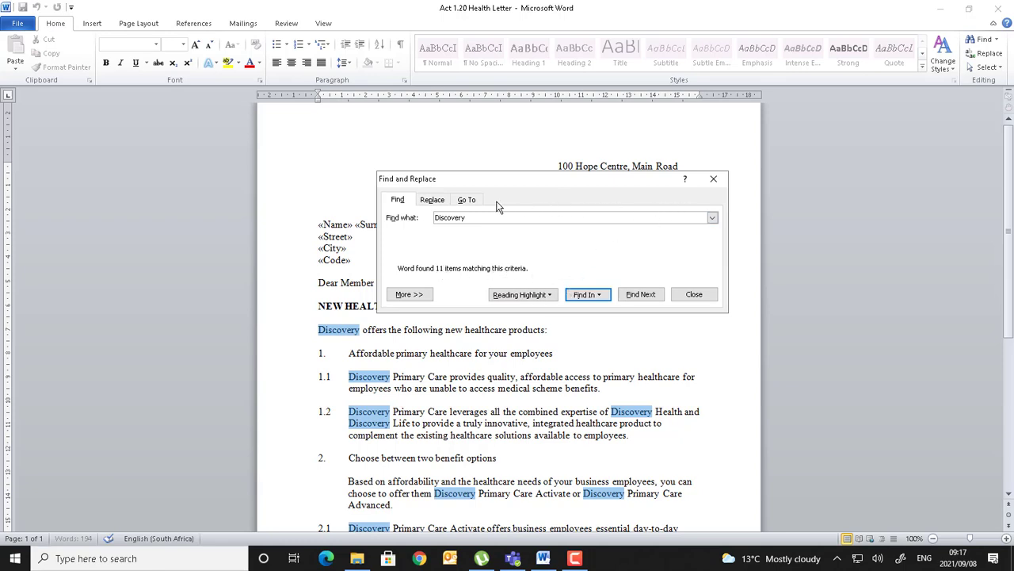
- Look over the Replace tab without replacing anything, then close Find and Replace
click(432, 200)
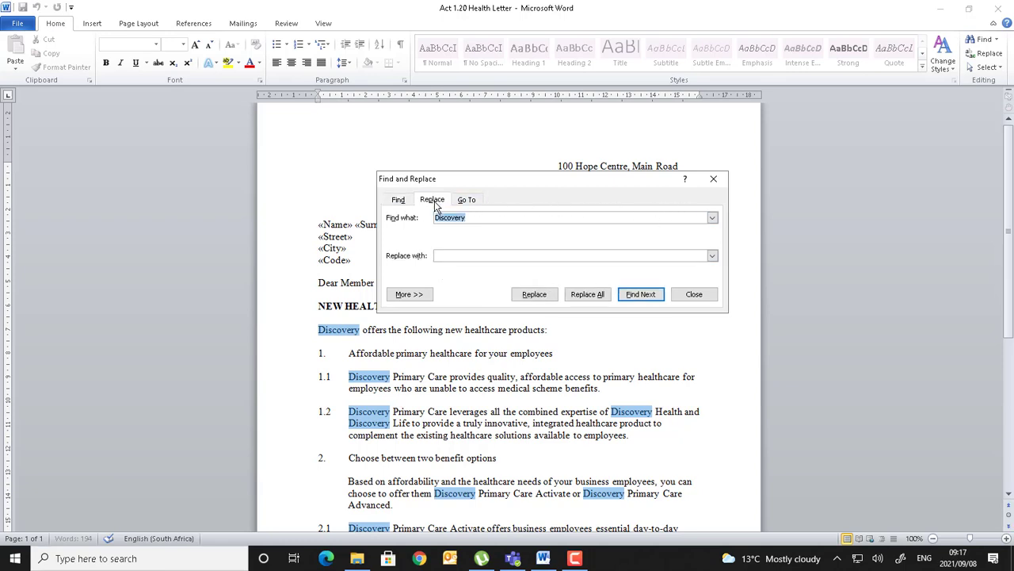
click(447, 256)
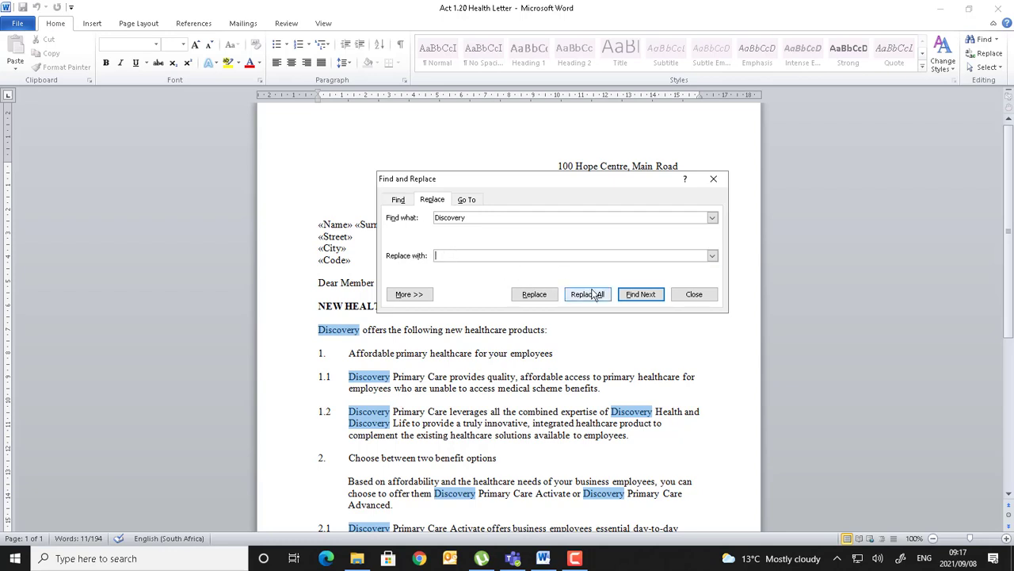
click(398, 201)
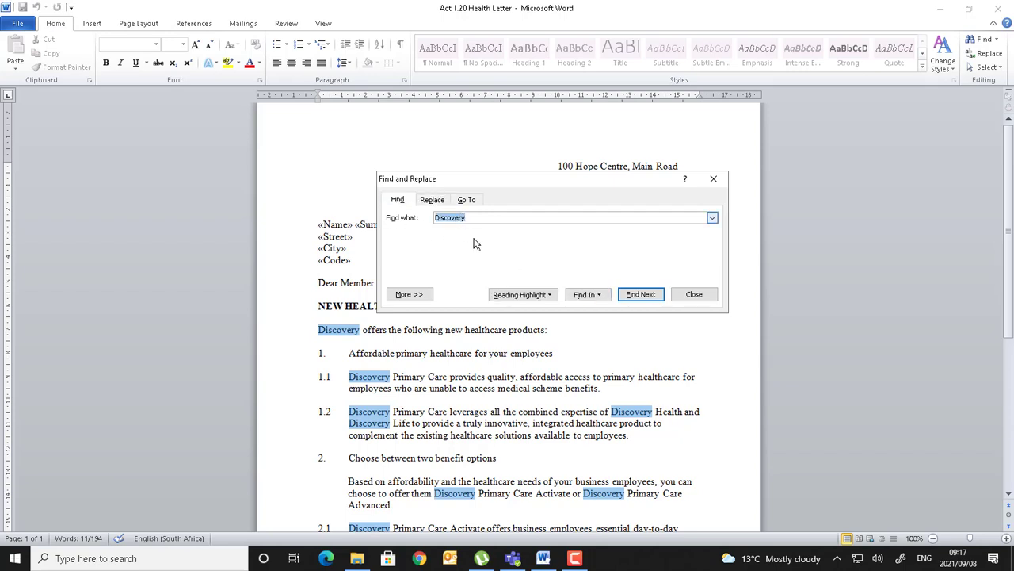
click(596, 297)
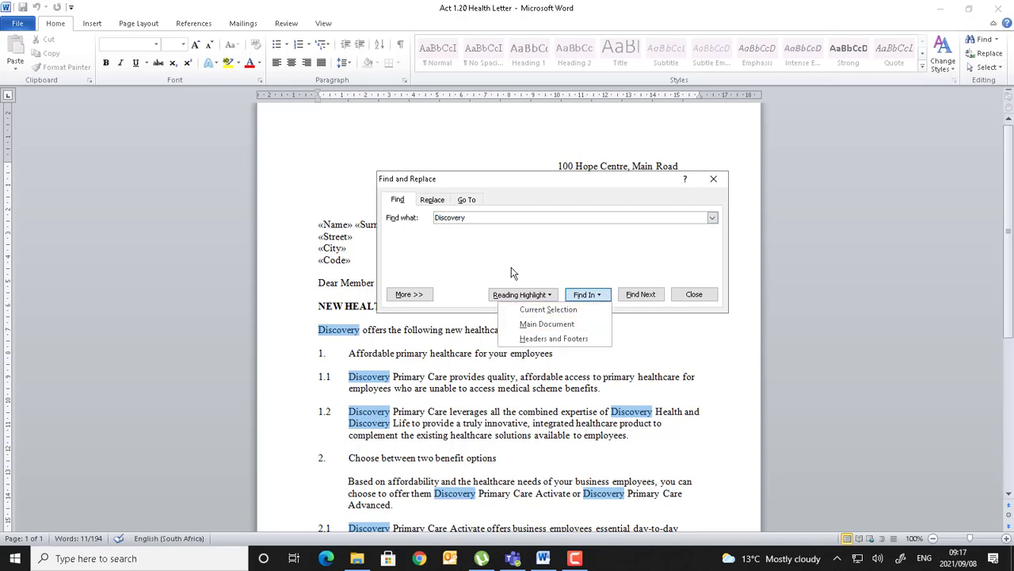
click(432, 199)
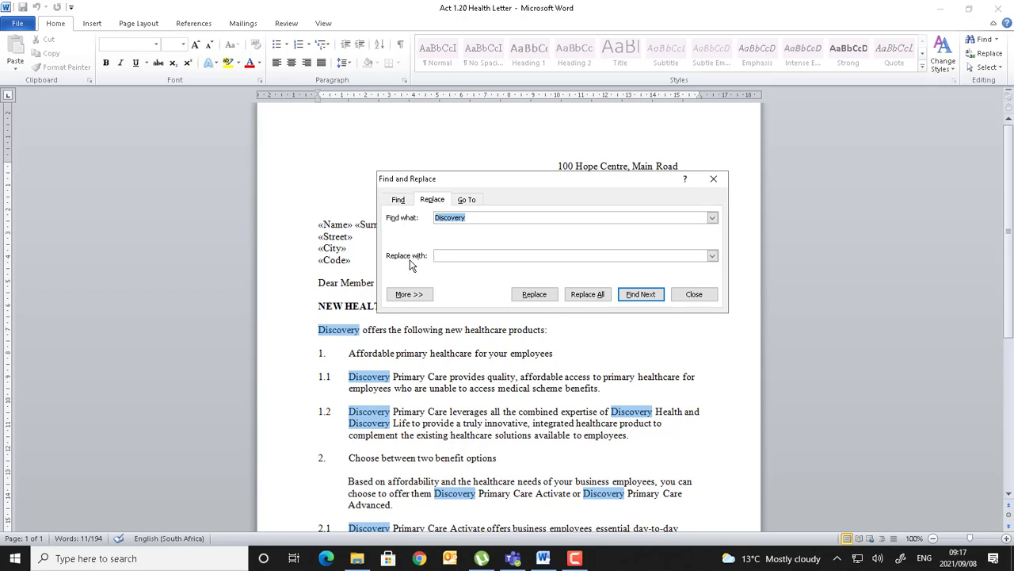
click(442, 254)
click(701, 295)
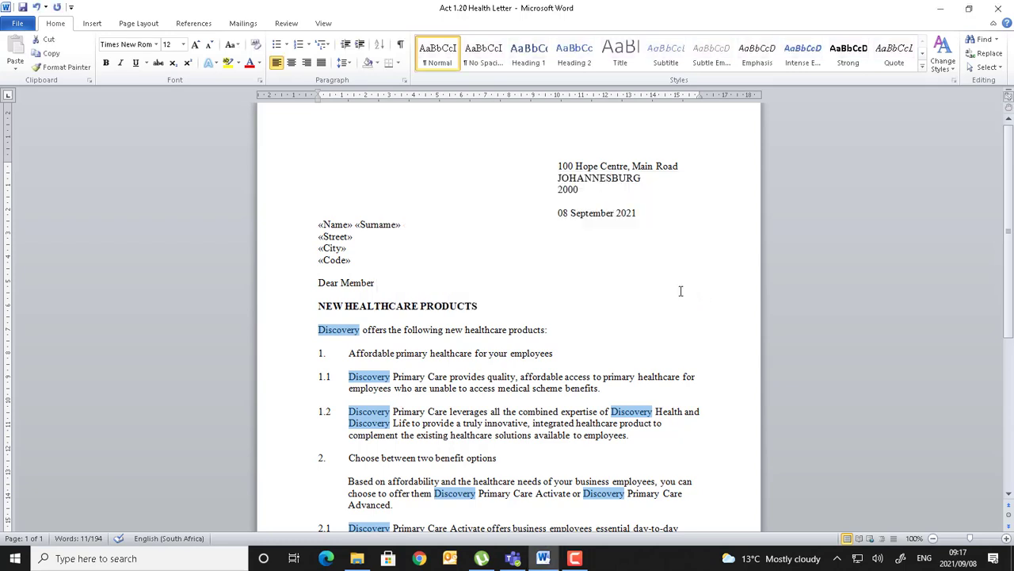
- Run Spelling & Grammar from the Review tab and accept the completion message
click(473, 321)
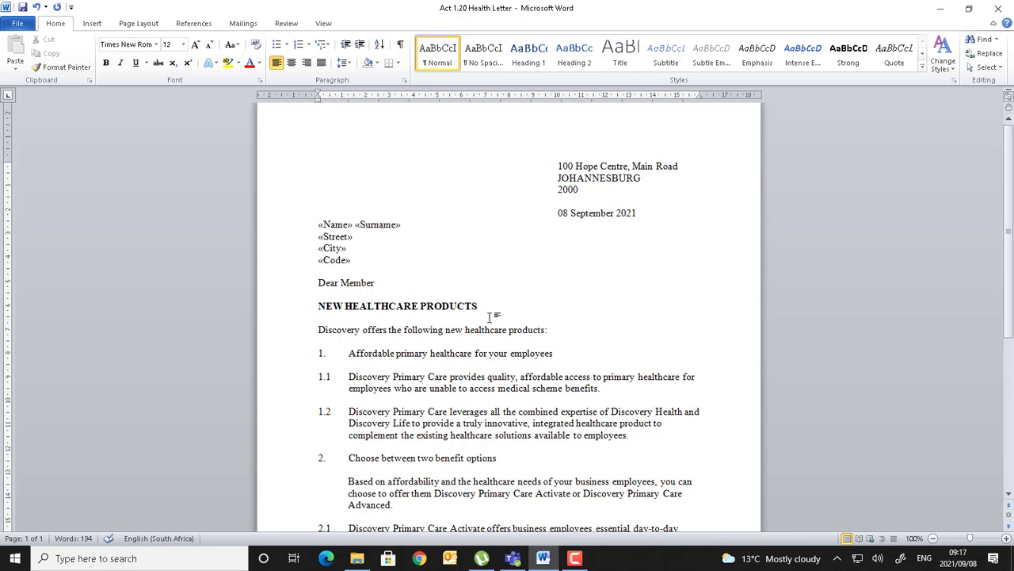
click(283, 24)
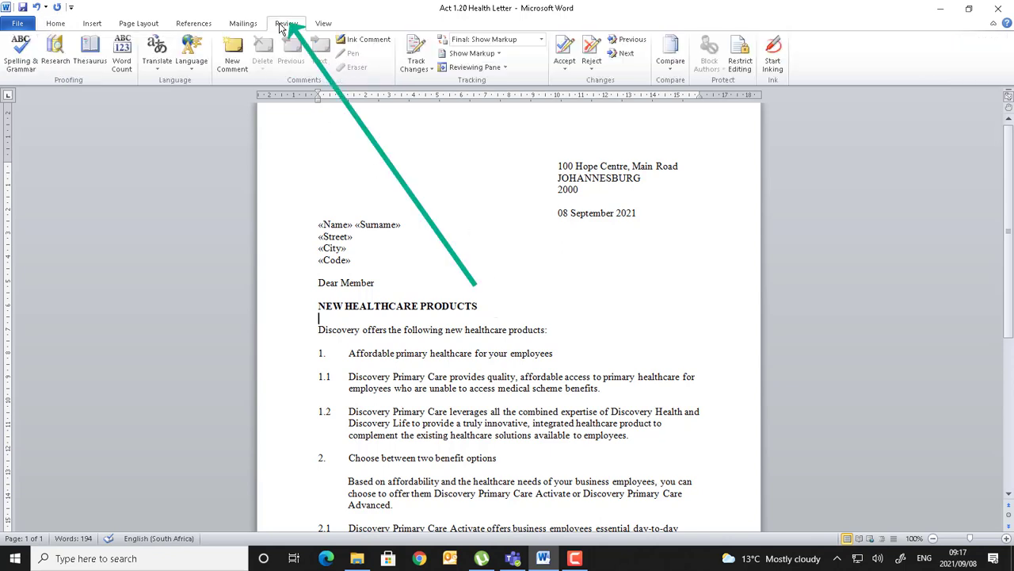
click(19, 60)
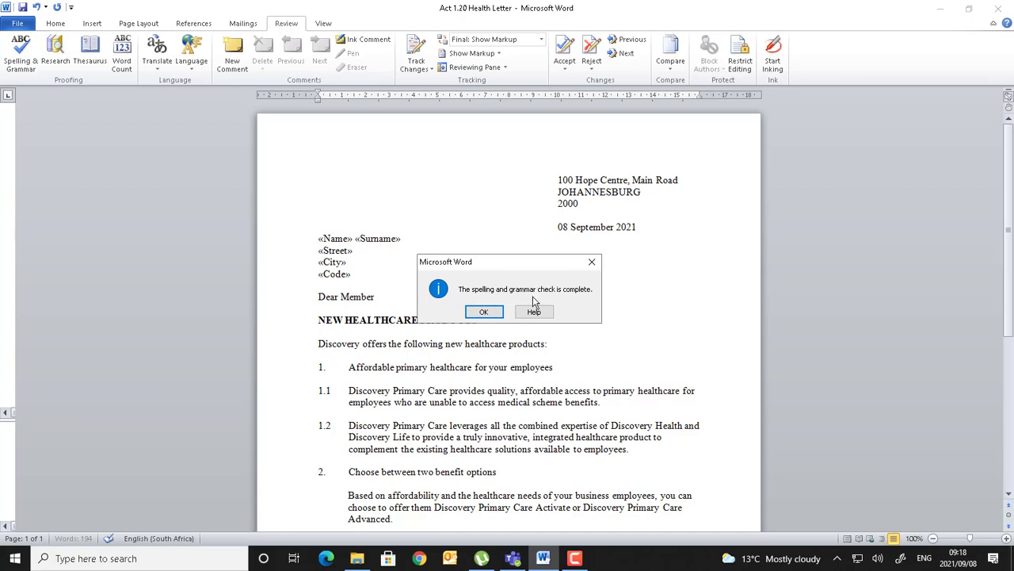
click(485, 313)
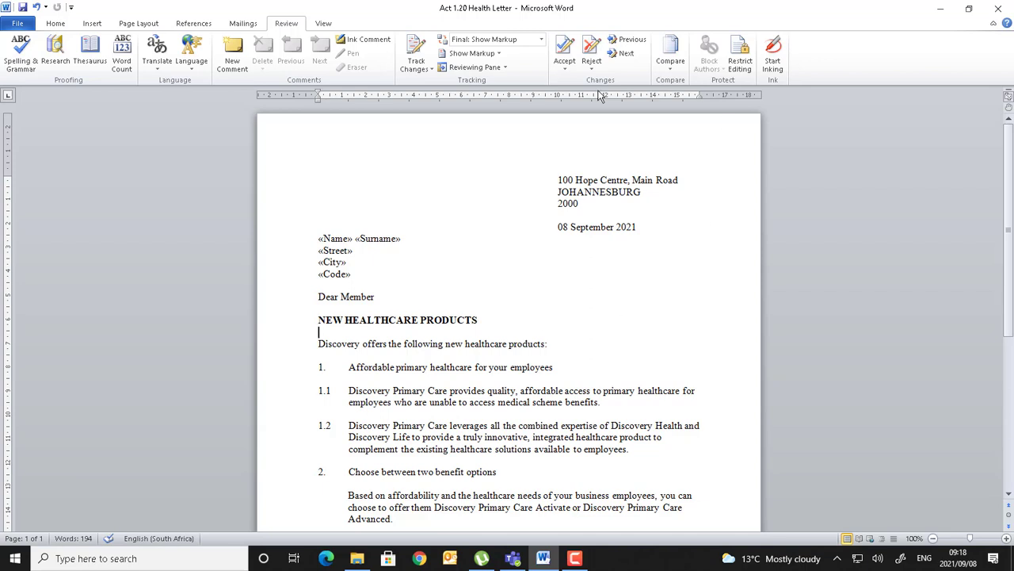
- Merge all records into individual letters and scroll through the resulting Letters1
click(237, 24)
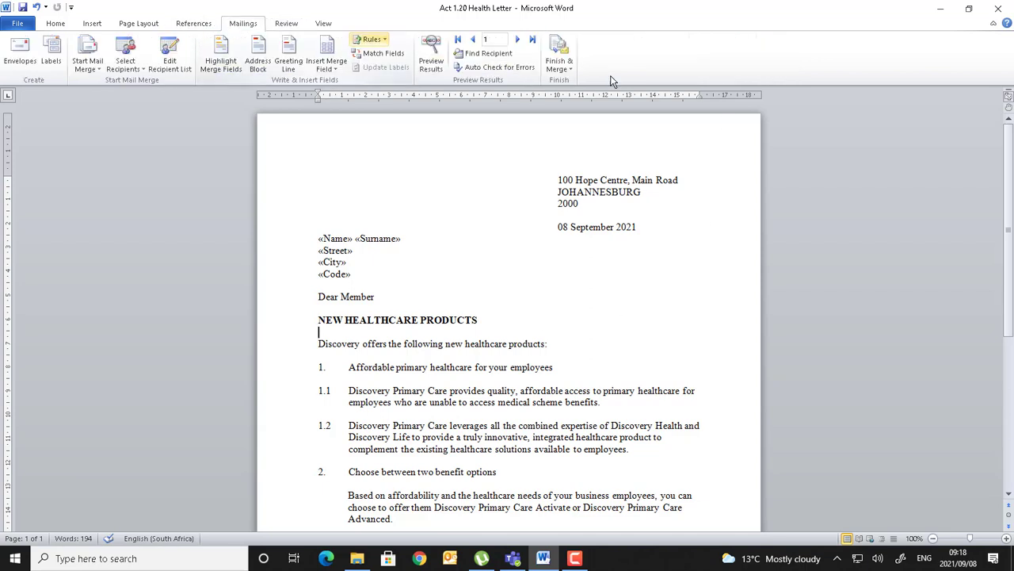
click(564, 67)
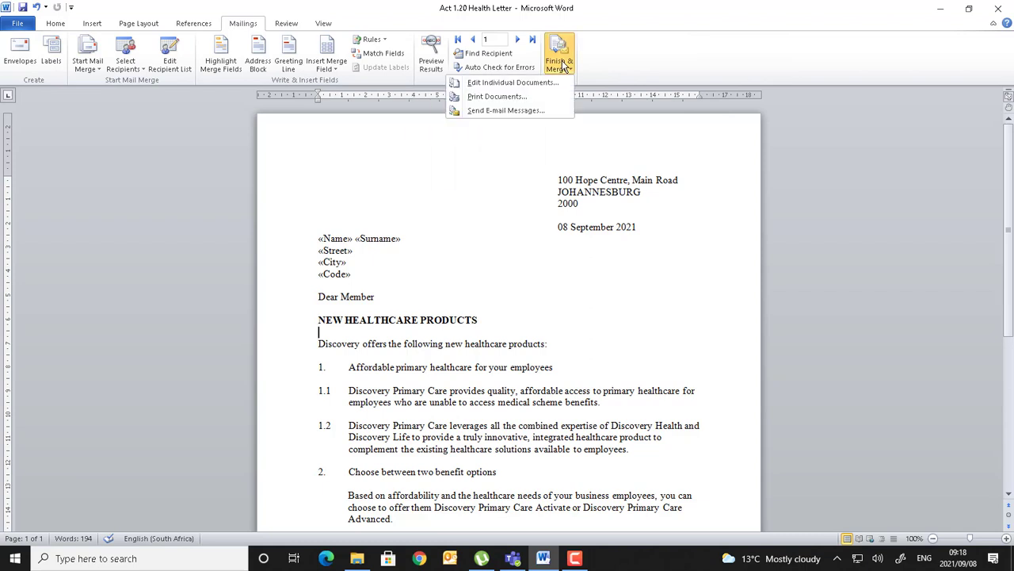
click(489, 84)
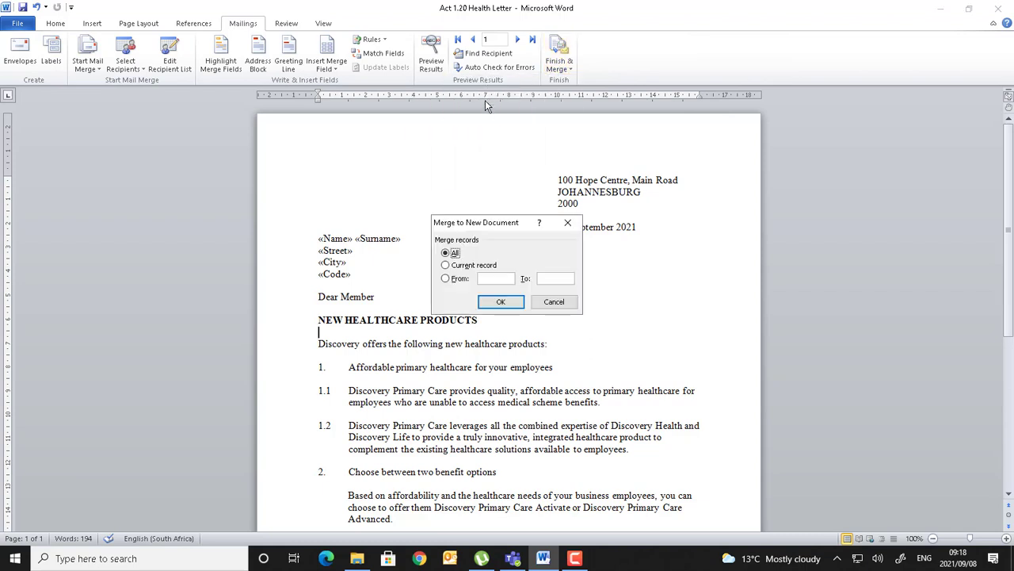
click(489, 307)
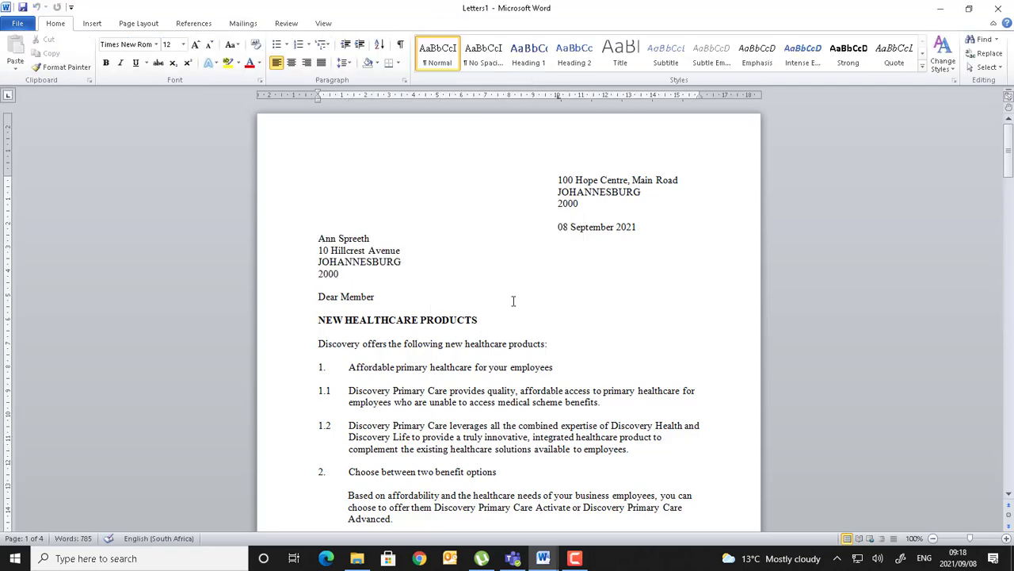
scroll(516, 304, down, 5)
scroll(587, 481, down, 2)
scroll(587, 481, down, 2)
scroll(587, 481, down, 3)
scroll(587, 481, down, 2)
scroll(588, 483, down, 2)
scroll(588, 484, down, 2)
scroll(588, 485, down, 4)
scroll(591, 487, down, 1)
scroll(590, 487, down, 7)
scroll(590, 487, down, 2)
scroll(591, 486, down, 2)
scroll(592, 485, down, 2)
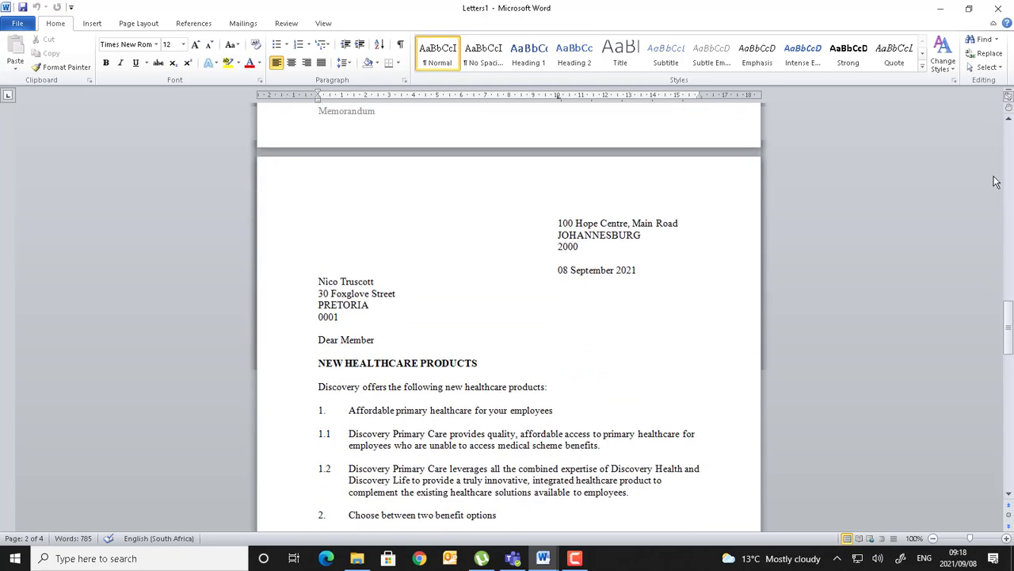
- Close Letters1 and the Health Letter without saving either
click(1000, 8)
click(507, 292)
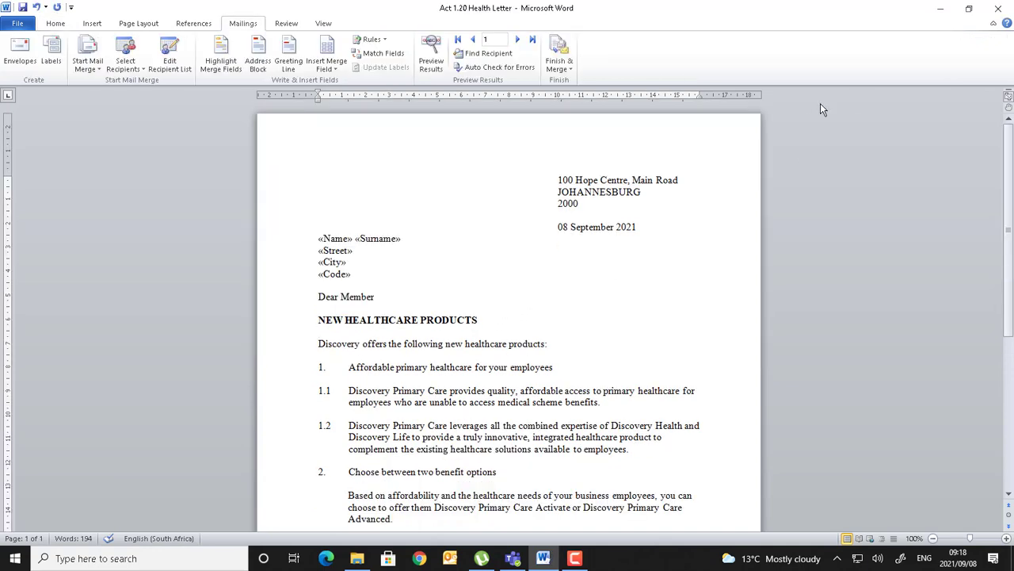
click(1000, 8)
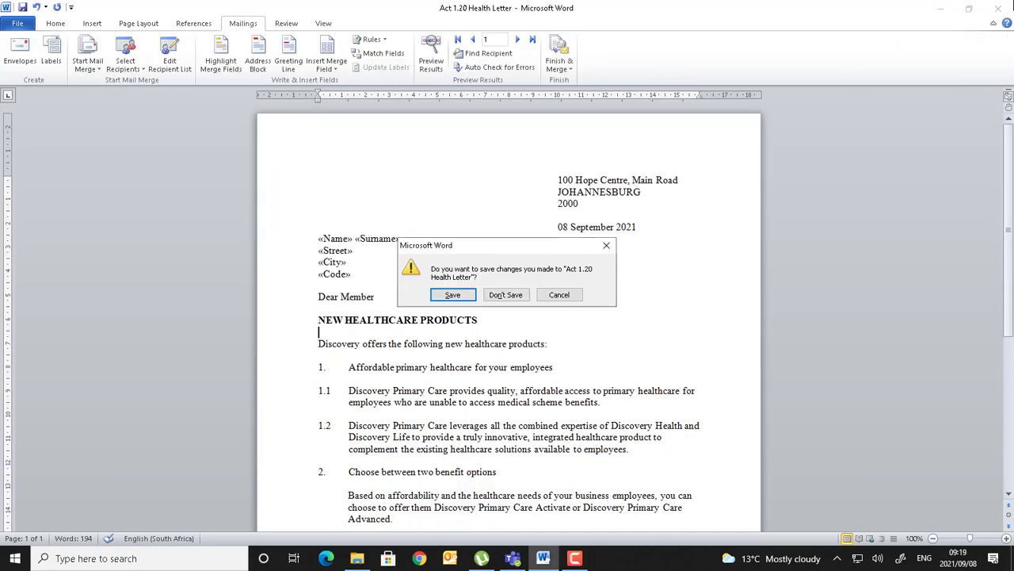
click(502, 299)
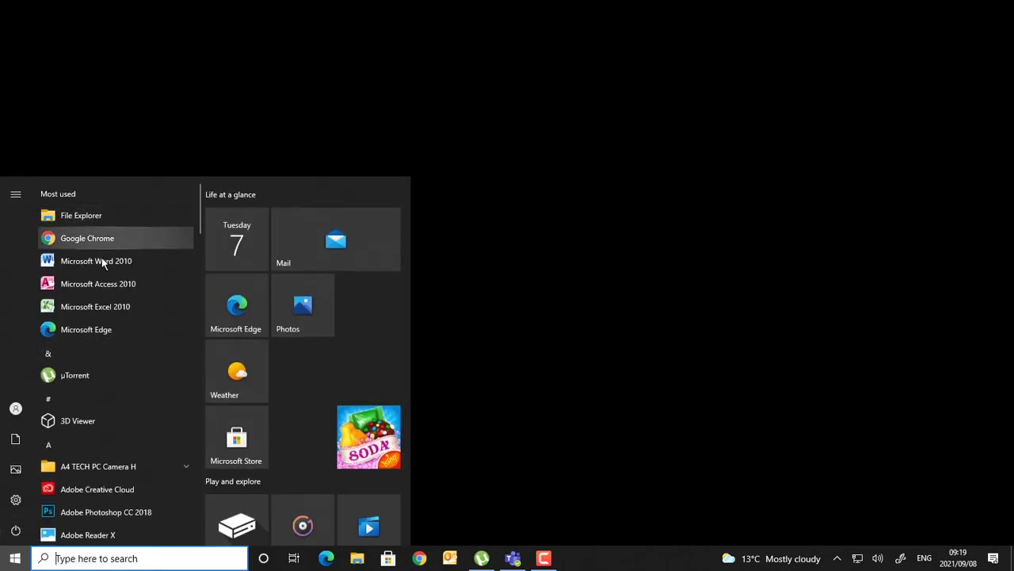
- Start Microsoft Word 2010 from the Start menu's Most used list
click(100, 260)
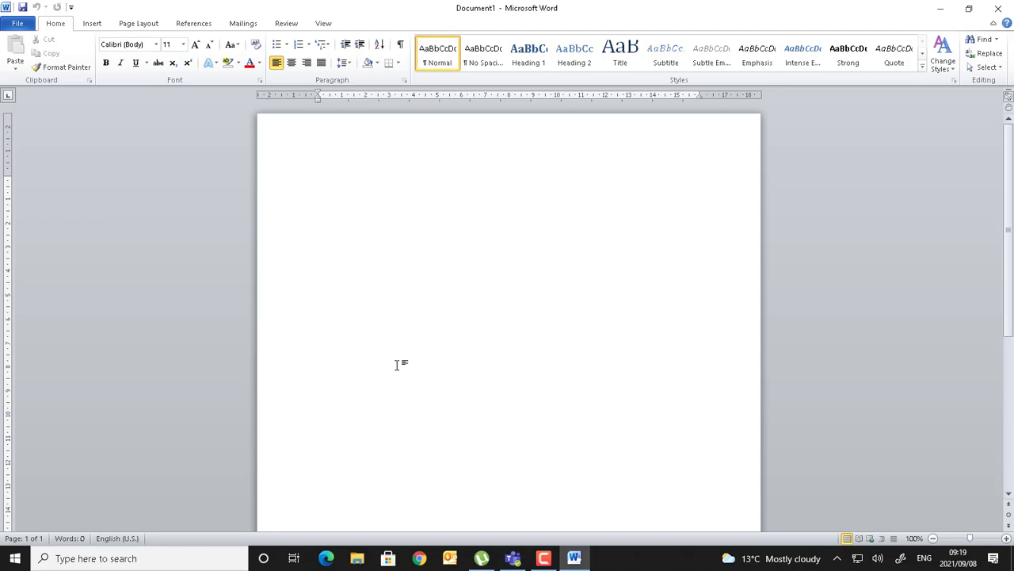
- Start a Labels mail merge from the Mailings tab
click(248, 29)
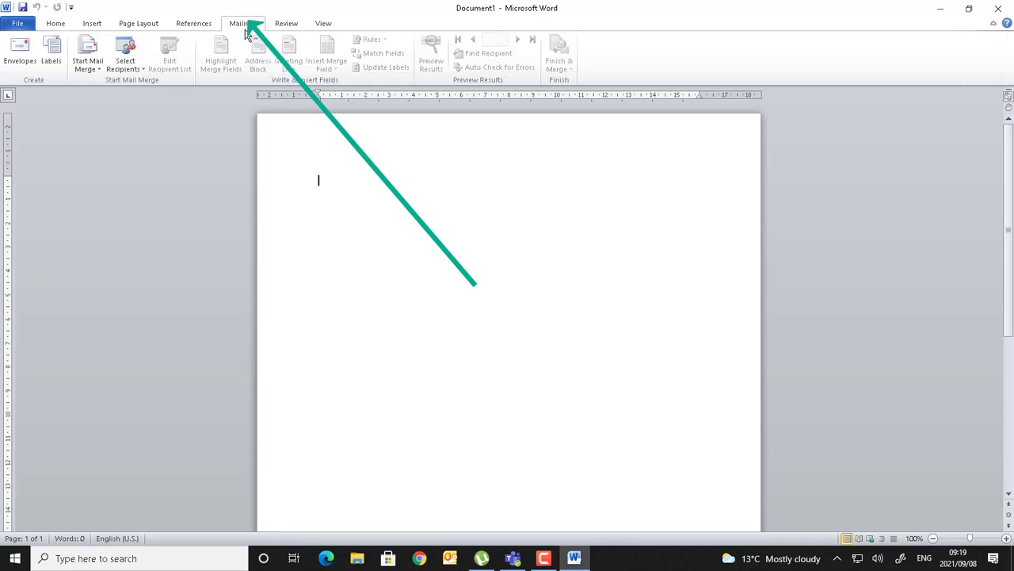
click(89, 66)
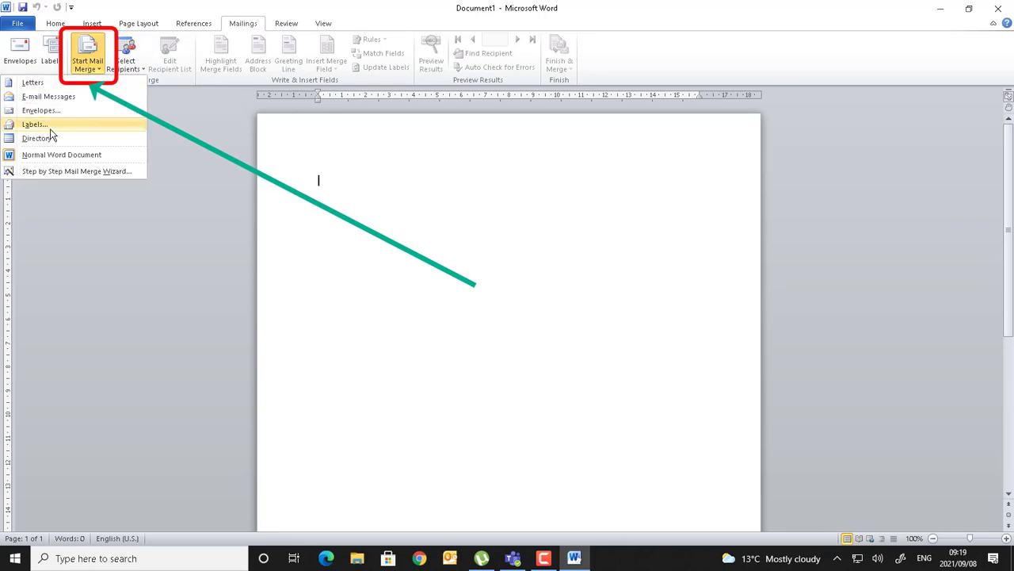
key(Escape)
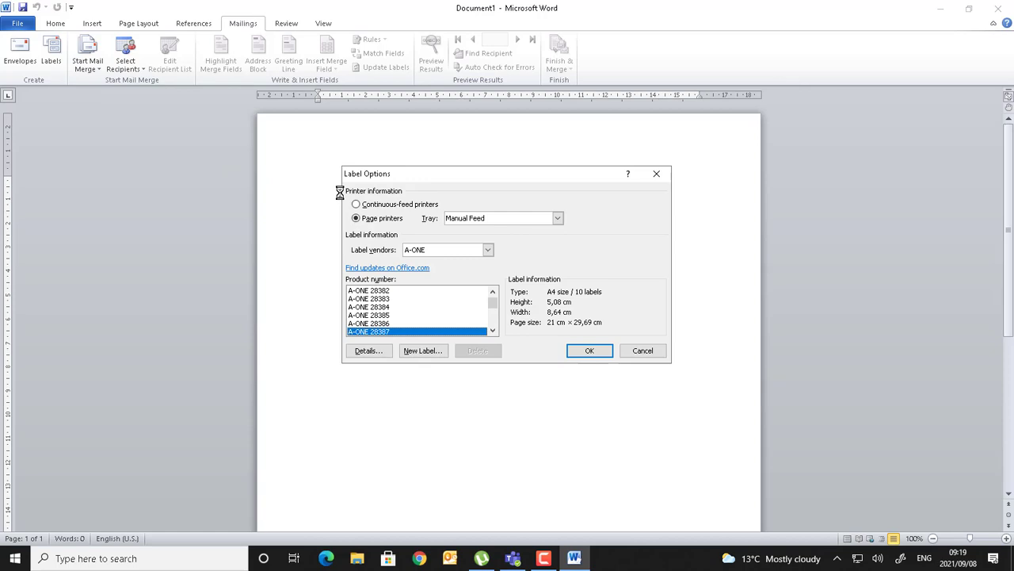
- Set the label vendor to A-ONE and pick product A-ONE 28387
click(488, 250)
click(443, 263)
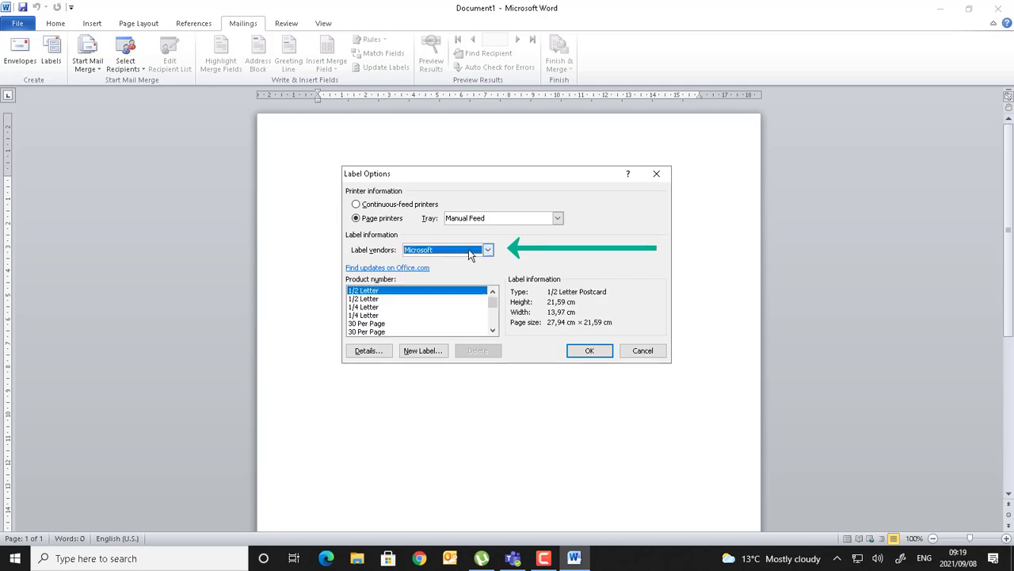
click(488, 249)
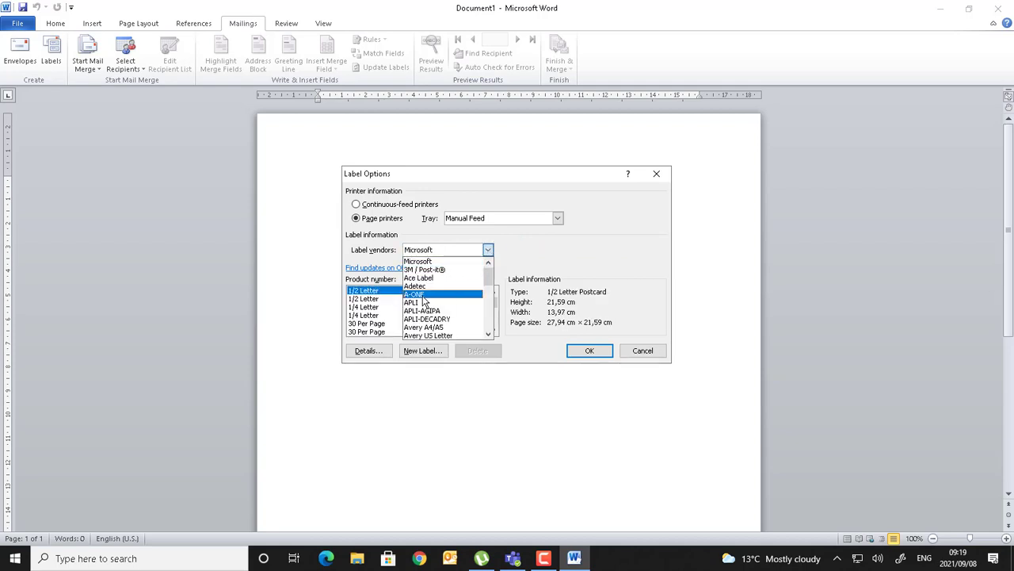
click(423, 297)
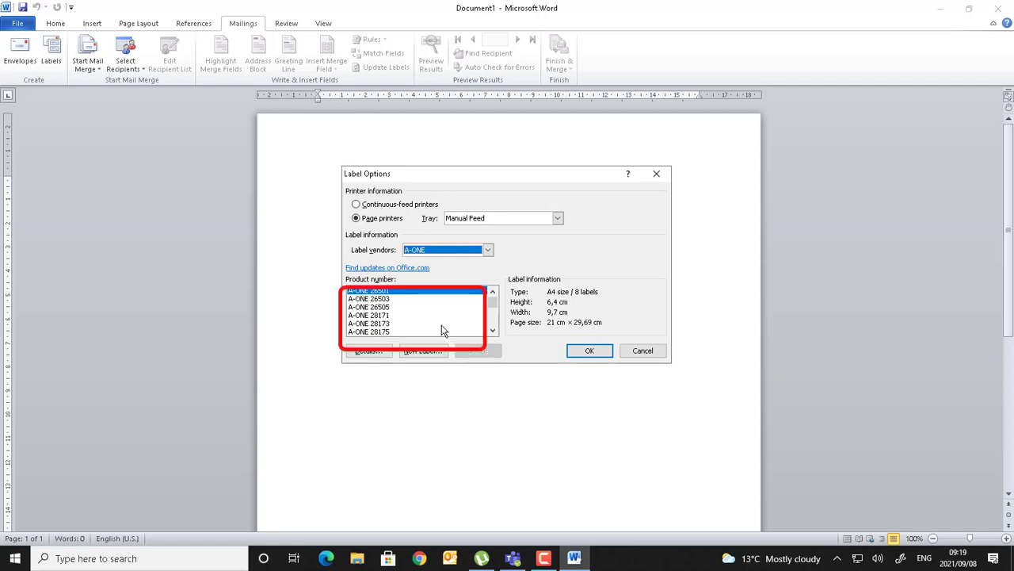
click(493, 331)
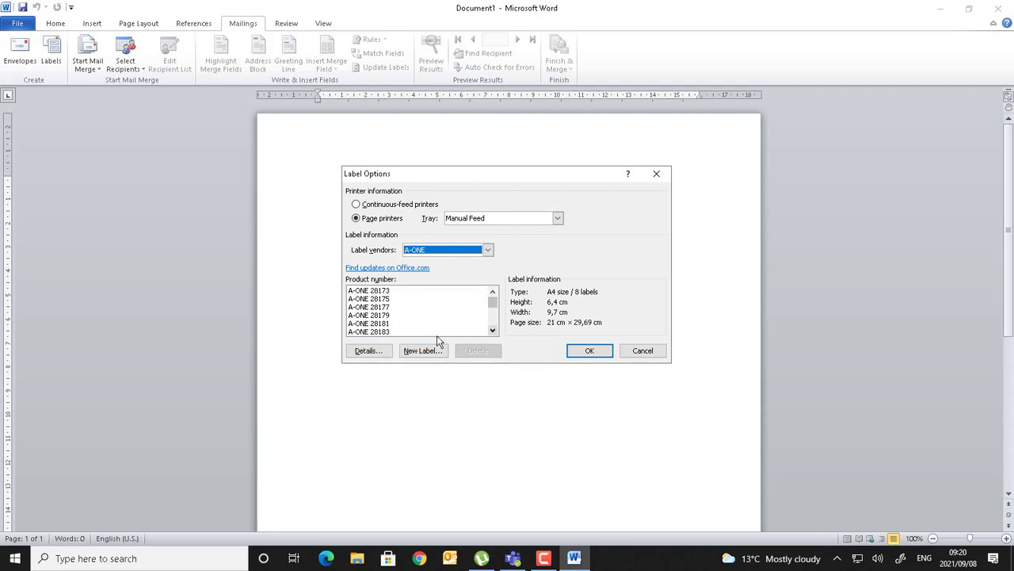
click(492, 330)
click(493, 330)
click(492, 332)
click(491, 332)
click(491, 332)
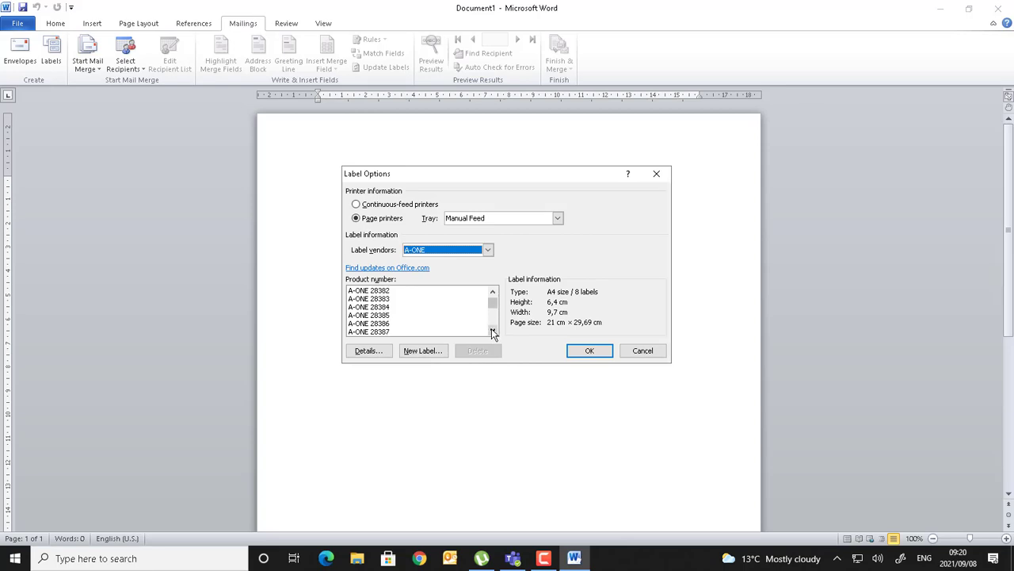
click(374, 332)
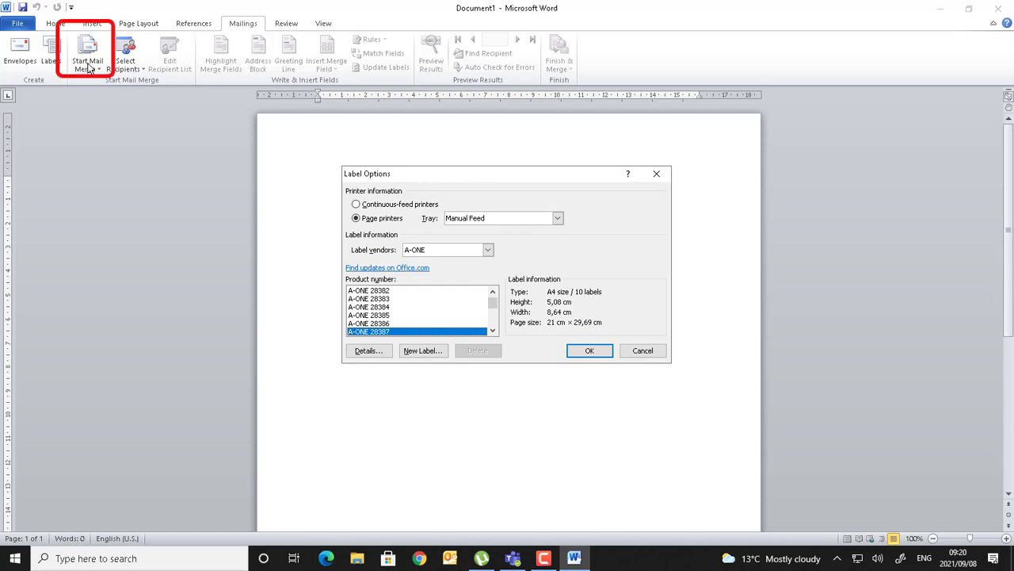
click(579, 351)
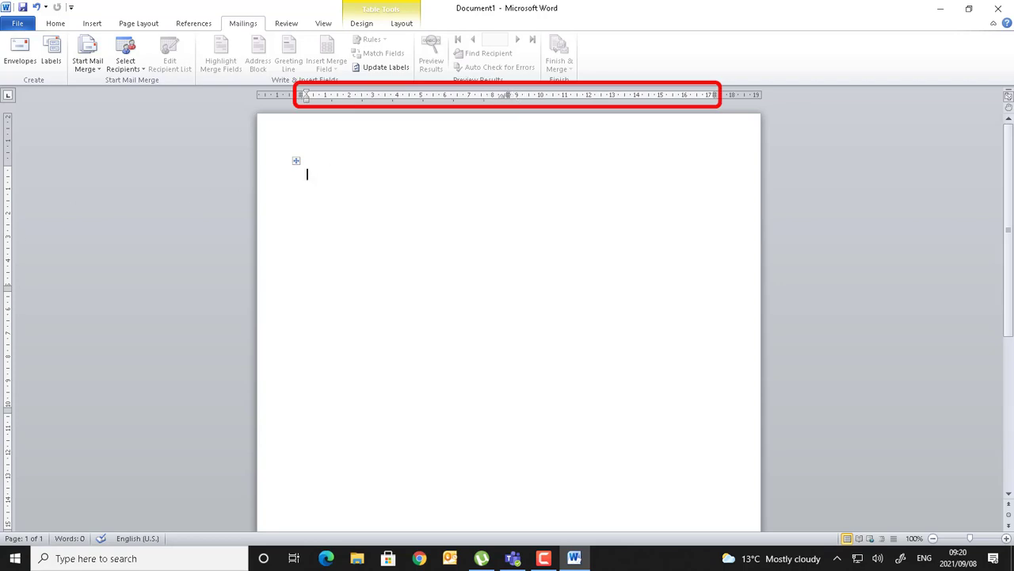
click(8, 291)
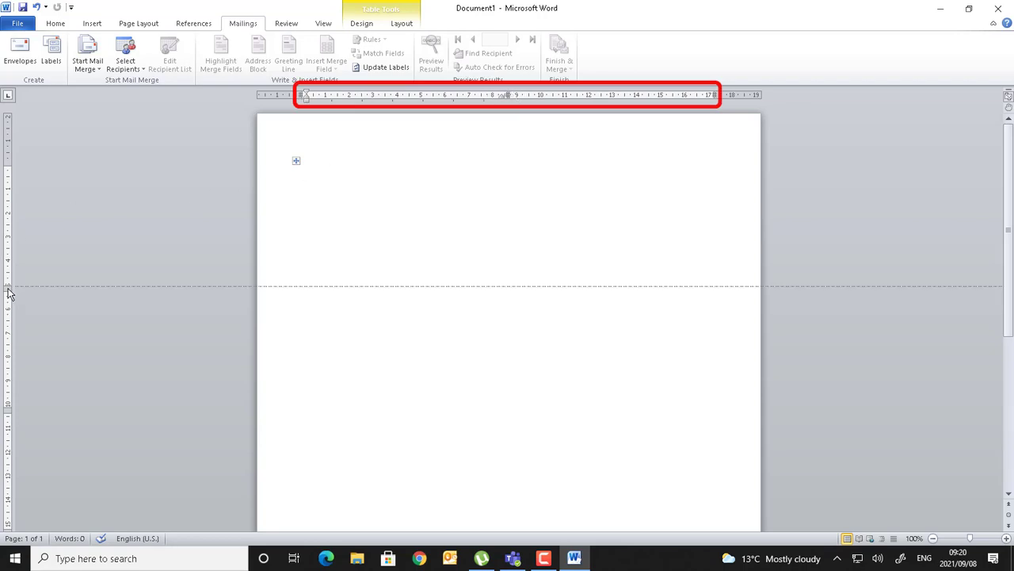
double_click(6, 407)
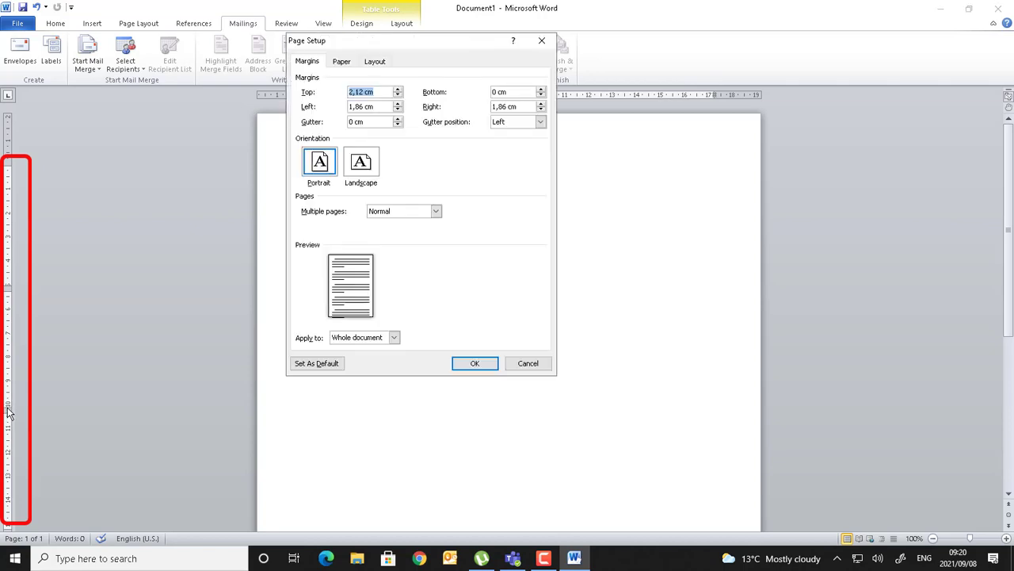
click(533, 366)
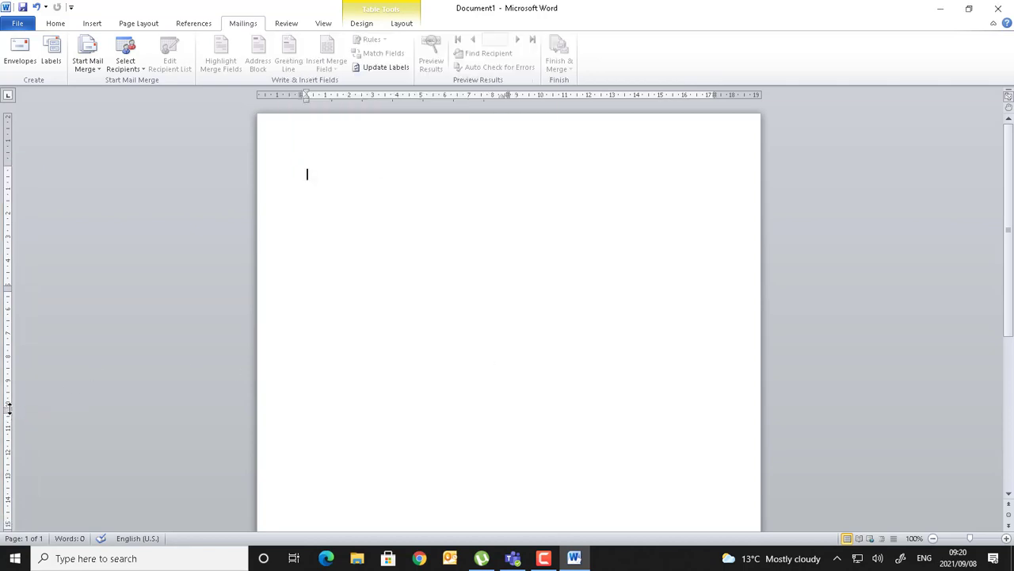
- Apply All Borders to the whole label table from Table Tools Design
mouse_move(307, 179)
click(297, 162)
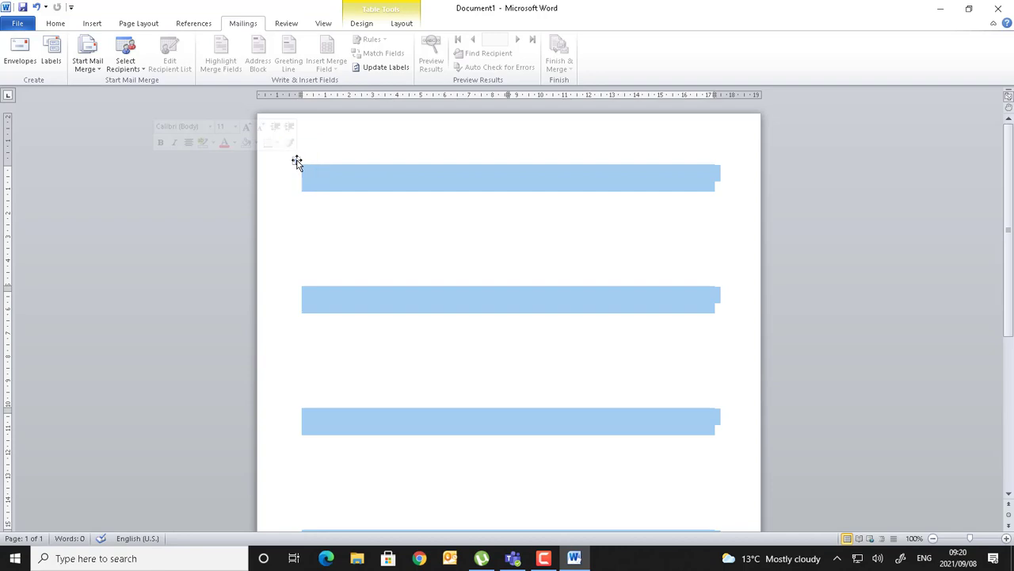
click(361, 24)
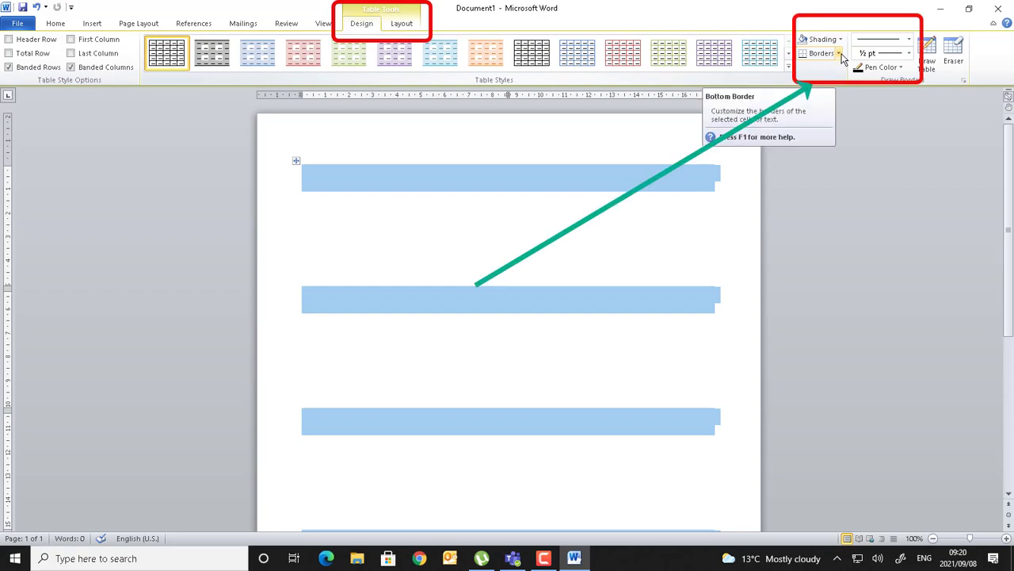
click(841, 55)
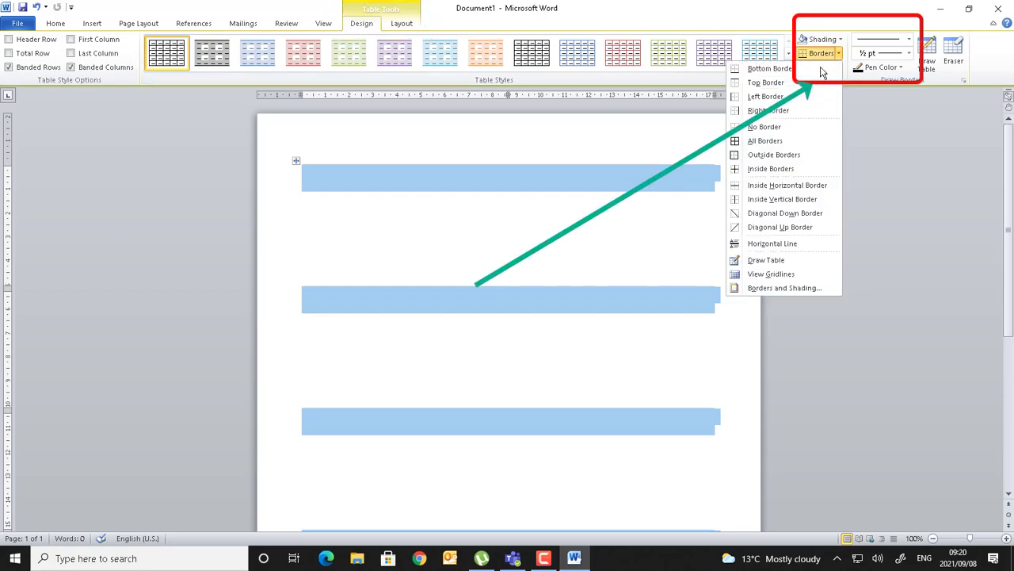
click(775, 145)
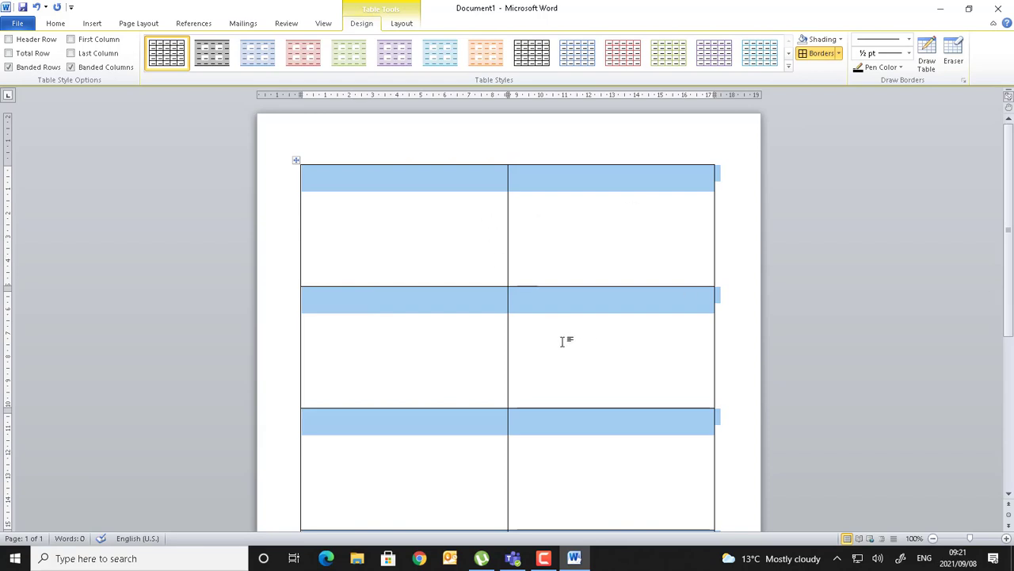
- Change the border weight to 3 pt and reapply All Borders to every cell
click(909, 53)
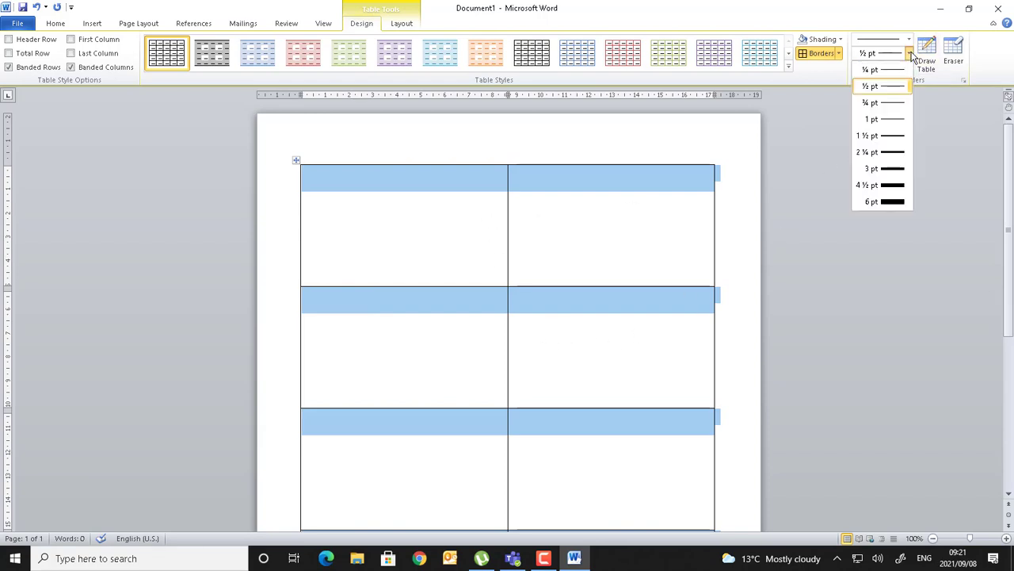
click(889, 169)
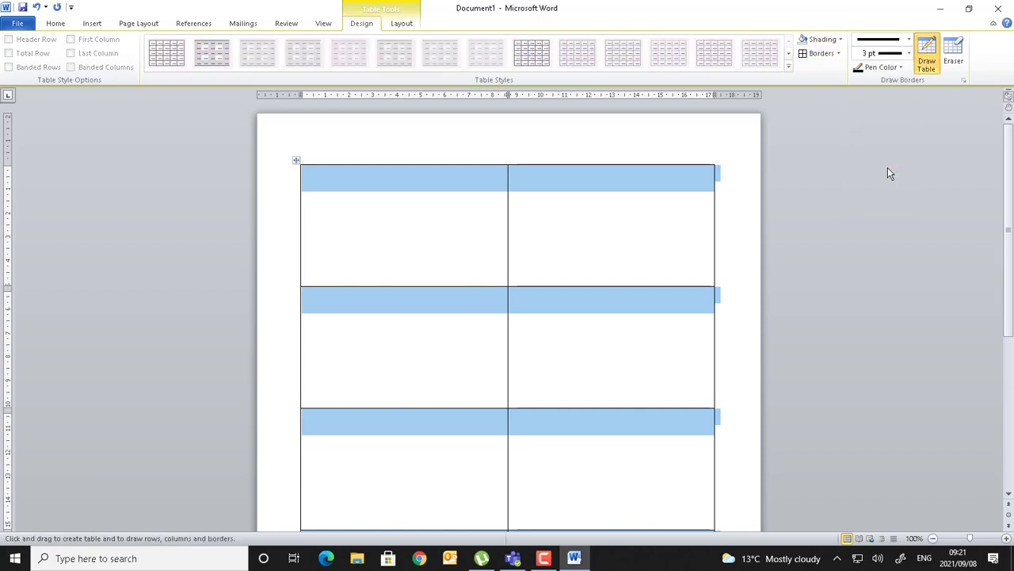
click(840, 53)
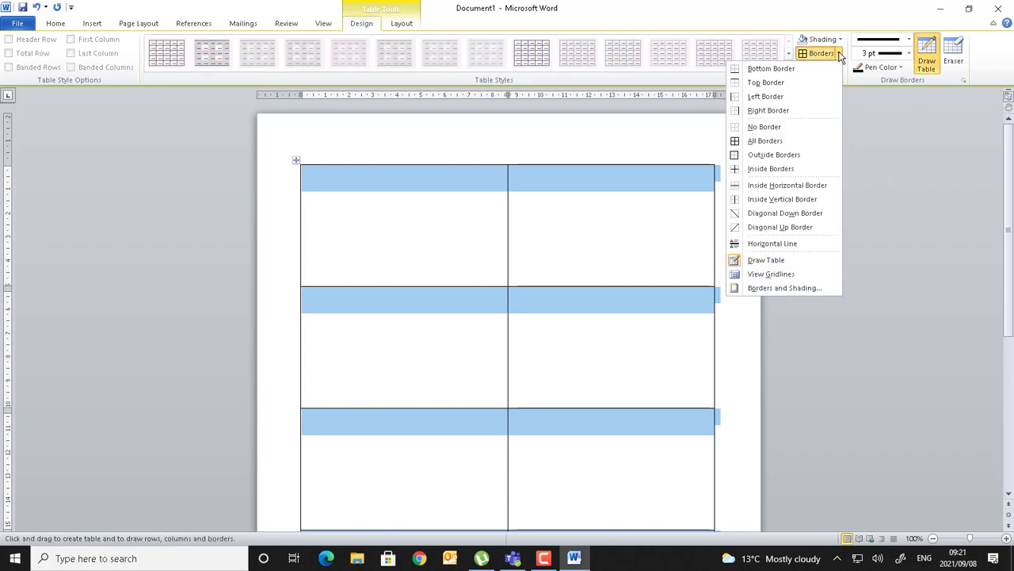
click(767, 142)
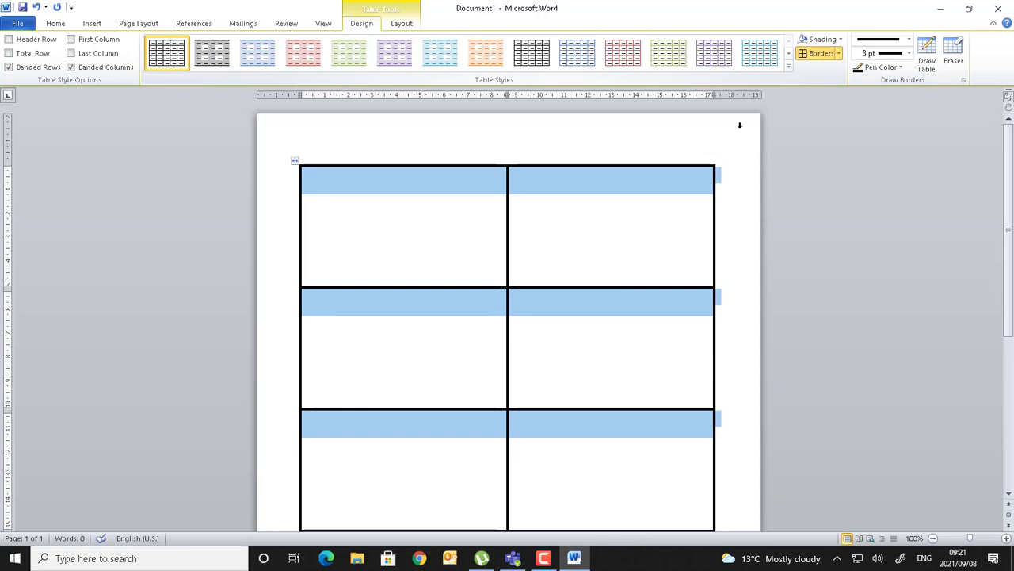
click(483, 214)
scroll(488, 218, down, 2)
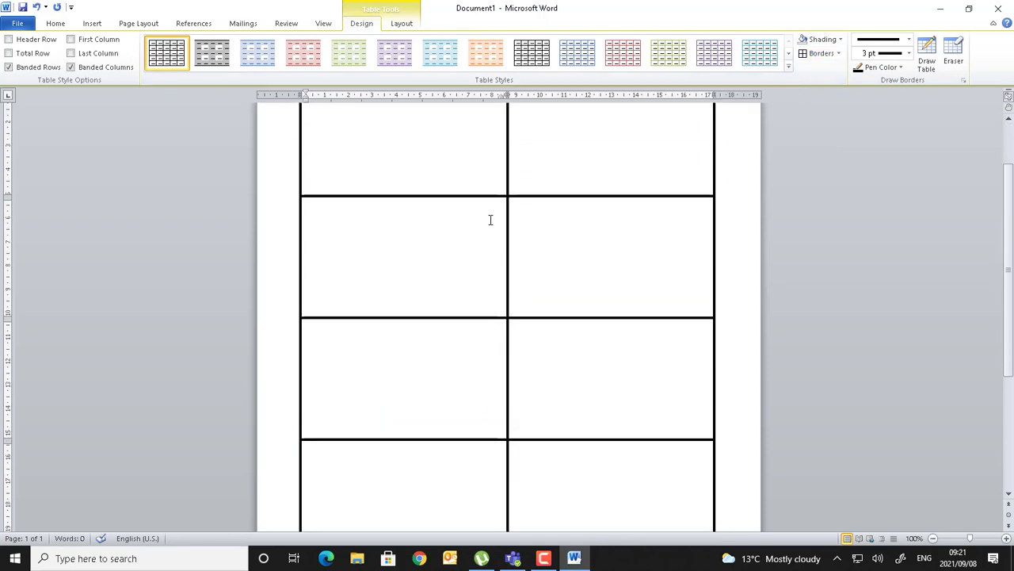
scroll(490, 220, up, 1)
scroll(490, 219, down, 1)
scroll(491, 220, up, 1)
scroll(492, 222, down, 1)
scroll(492, 224, up, 2)
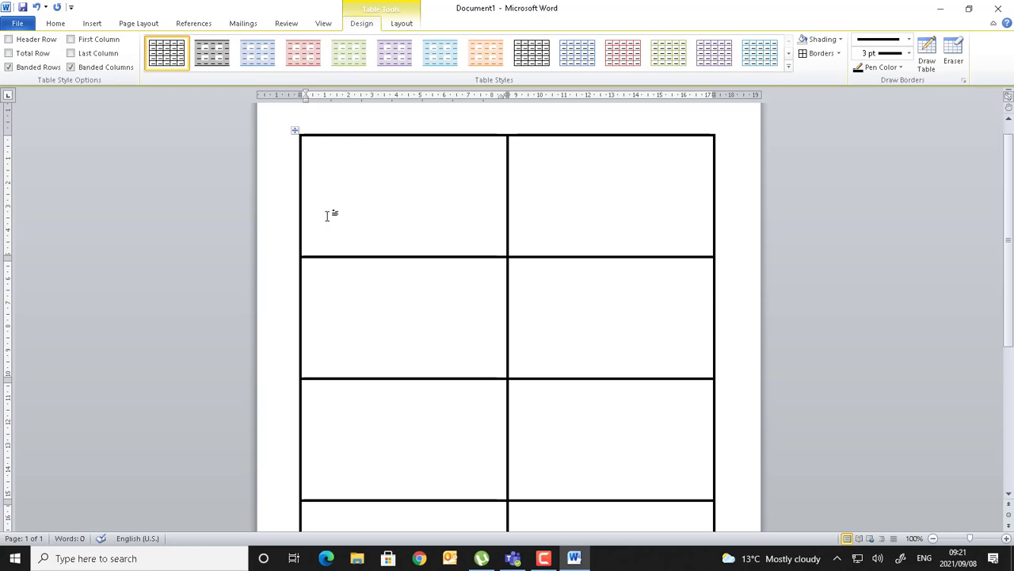
- Browse for an existing recipient list in the N5 Topic 1 Word Memorandums folder
click(243, 24)
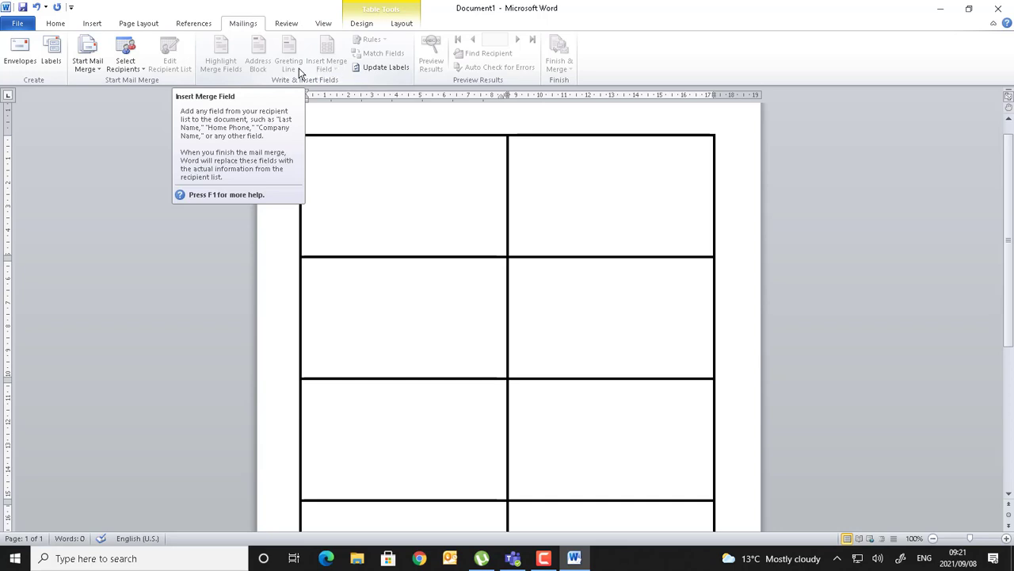
click(133, 68)
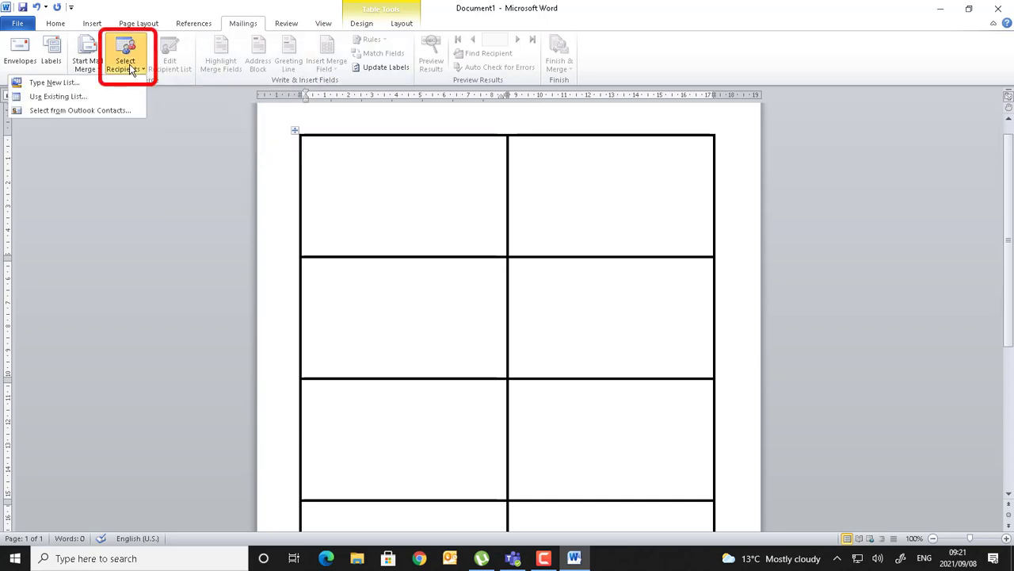
click(88, 96)
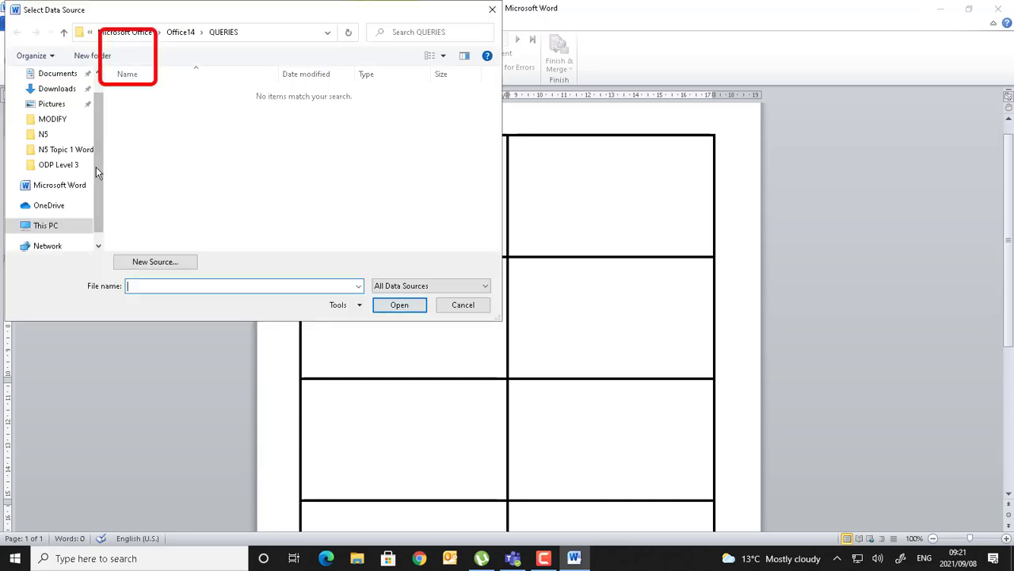
click(54, 75)
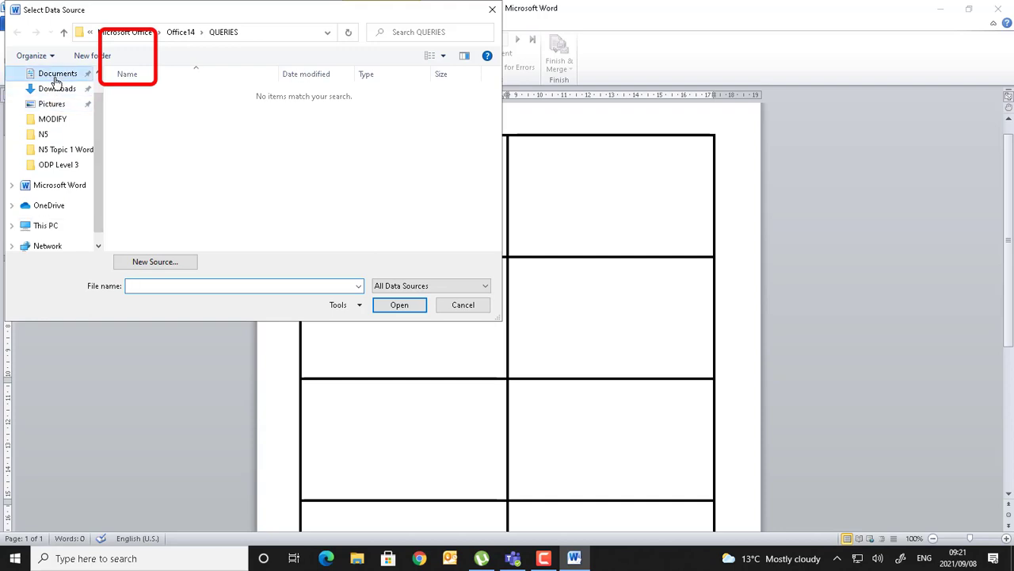
double_click(158, 184)
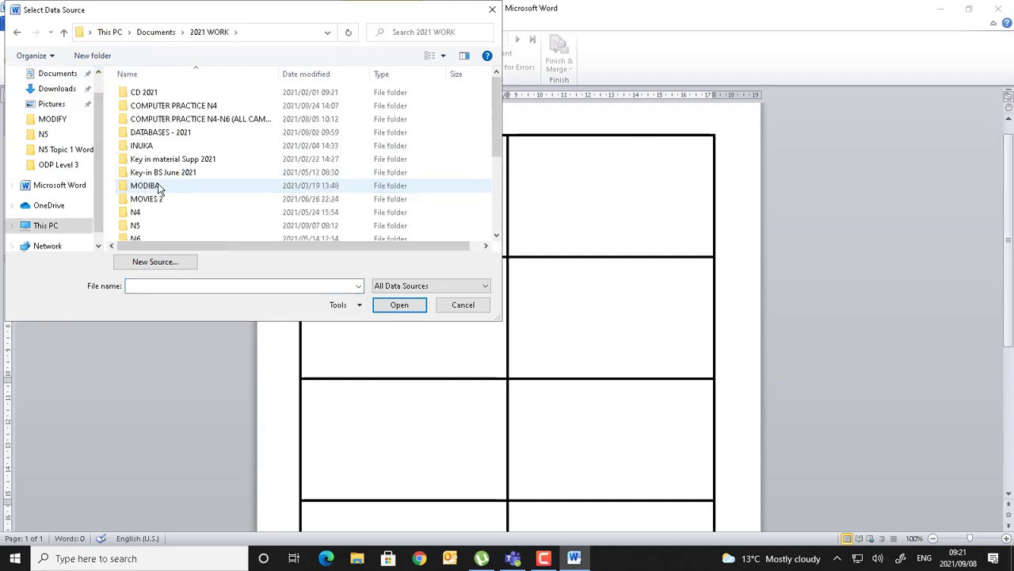
double_click(144, 226)
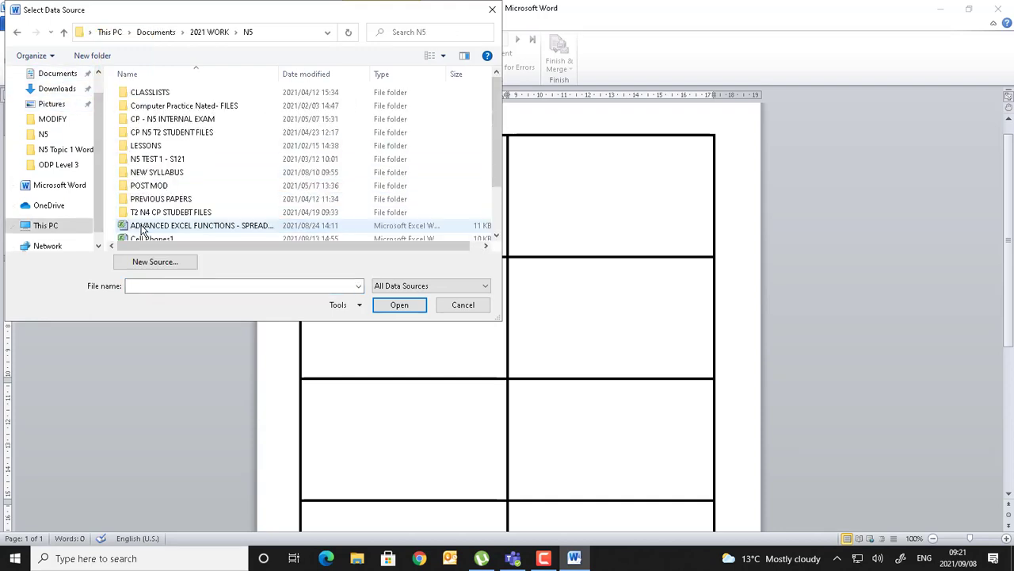
double_click(162, 173)
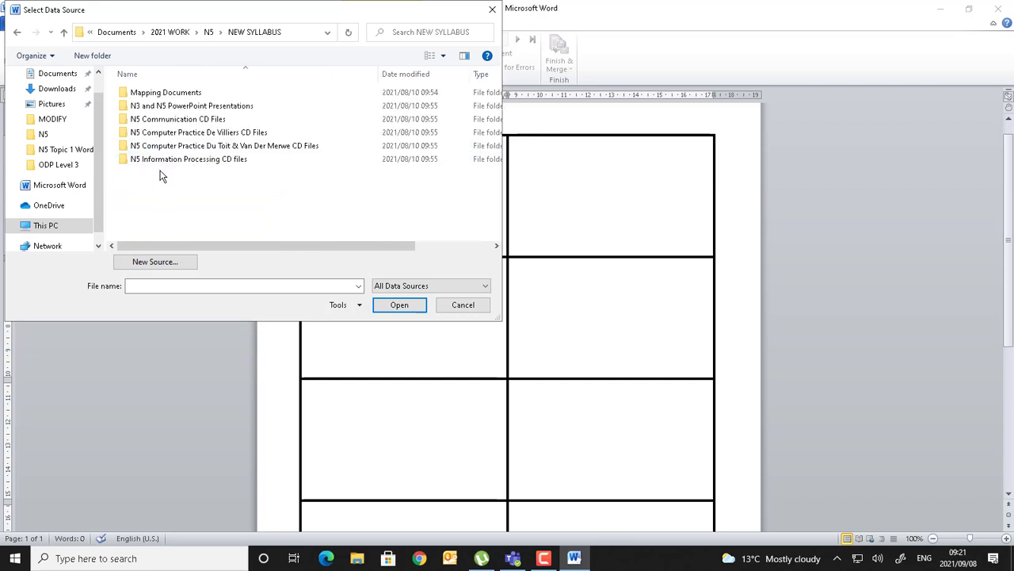
double_click(211, 133)
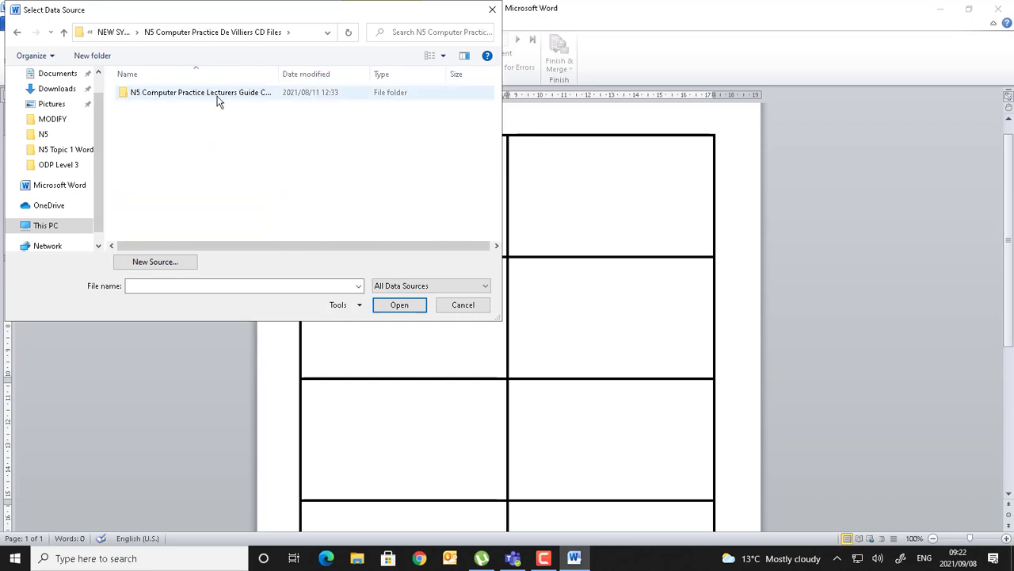
double_click(219, 94)
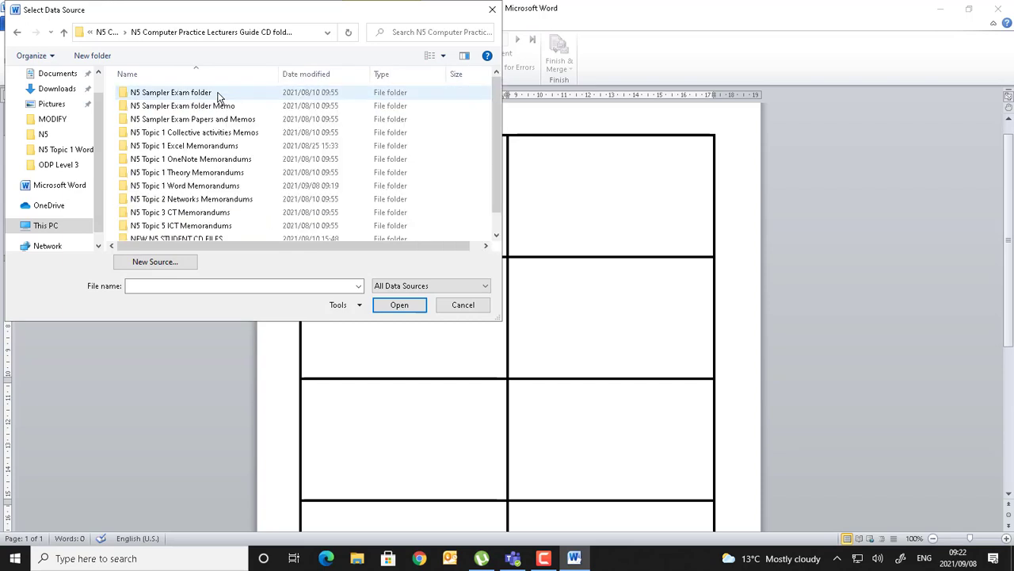
double_click(192, 187)
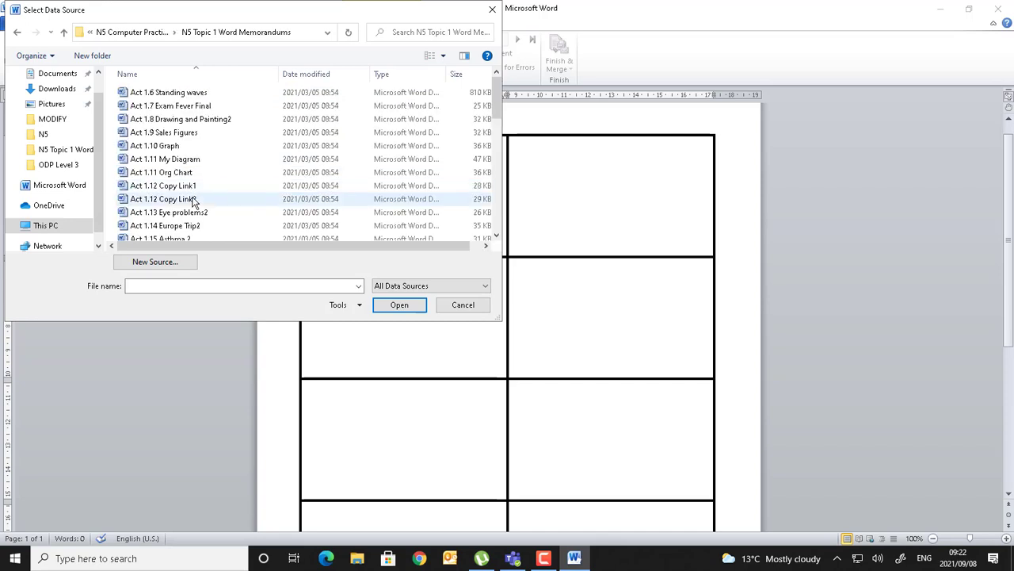
- Use the Act 1.20 Health Data file as the labels' recipient list
scroll(192, 220, down, 5)
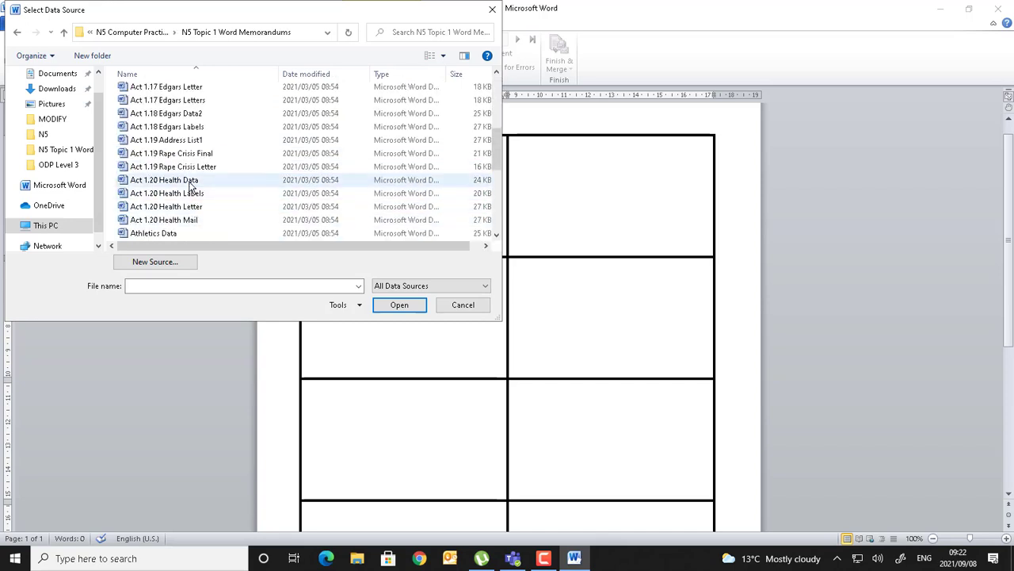
click(190, 180)
click(392, 304)
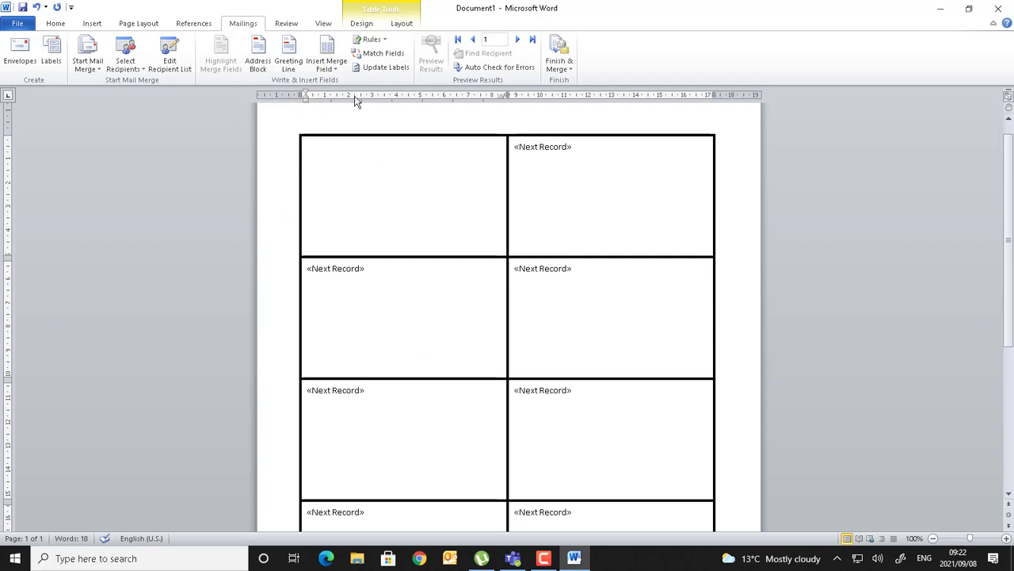
- Insert the Name and Surname merge fields on the first label's first line
click(336, 71)
click(320, 172)
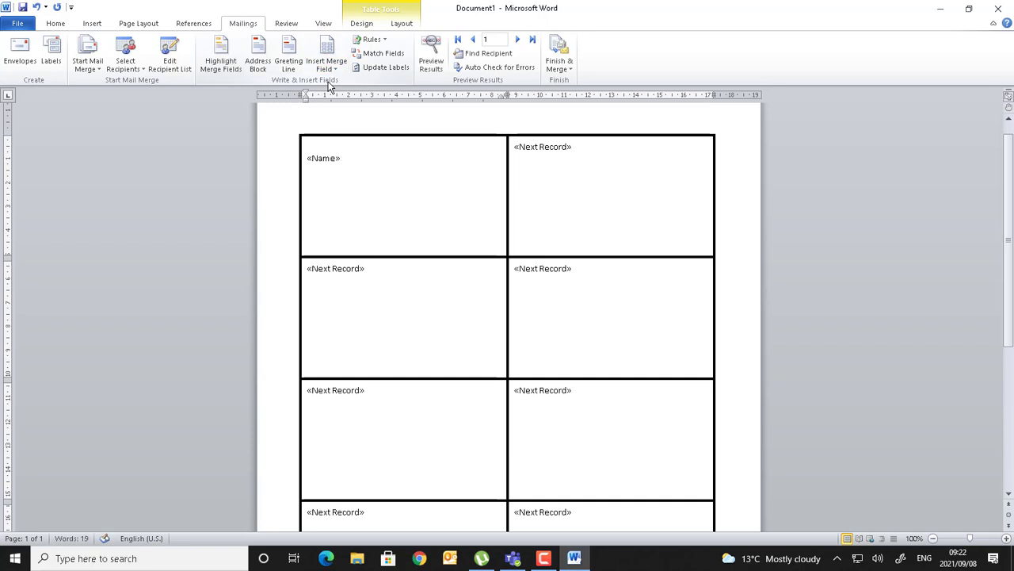
click(336, 71)
click(332, 95)
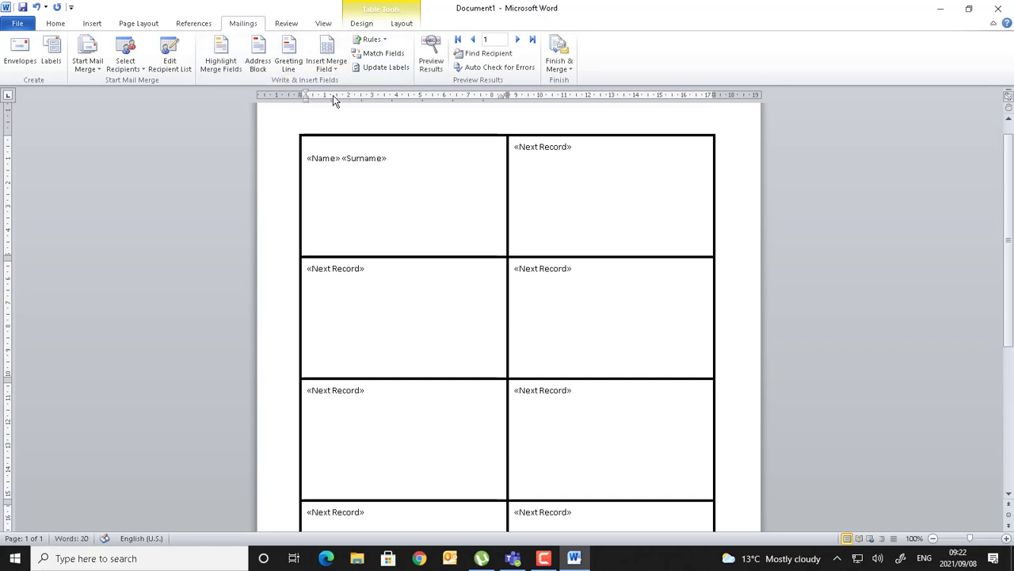
- Add the Street, City and Code merge fields below, each on its own line
key(Return)
click(333, 69)
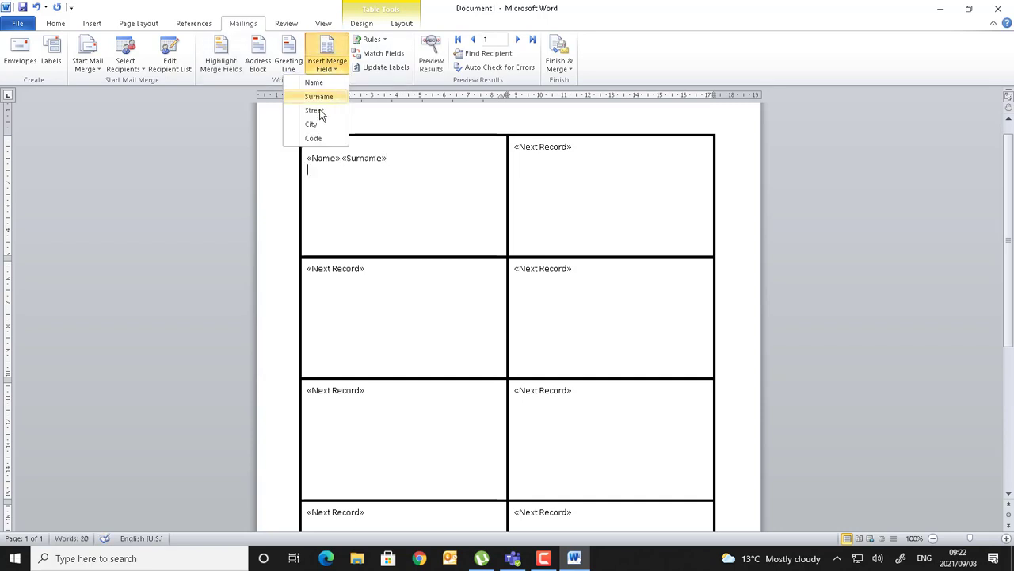
click(320, 105)
key(Return)
click(332, 69)
click(325, 125)
key(Return)
click(333, 70)
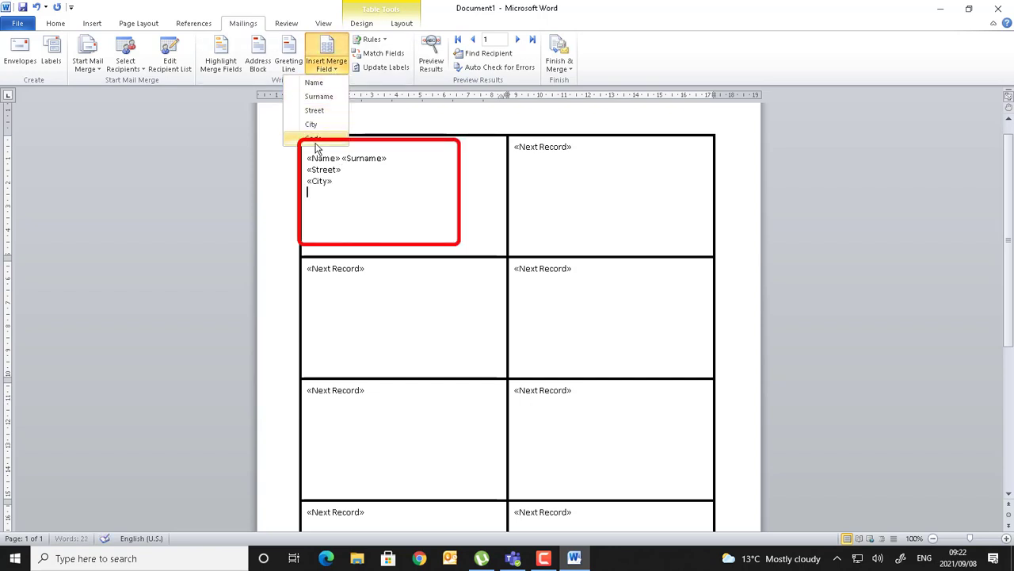
click(317, 146)
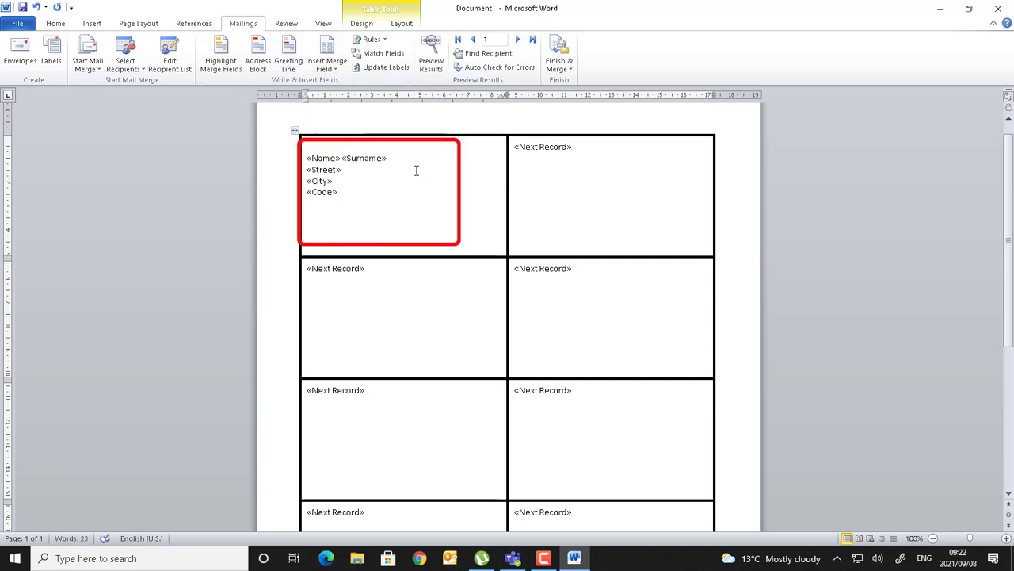
mouse_move(426, 298)
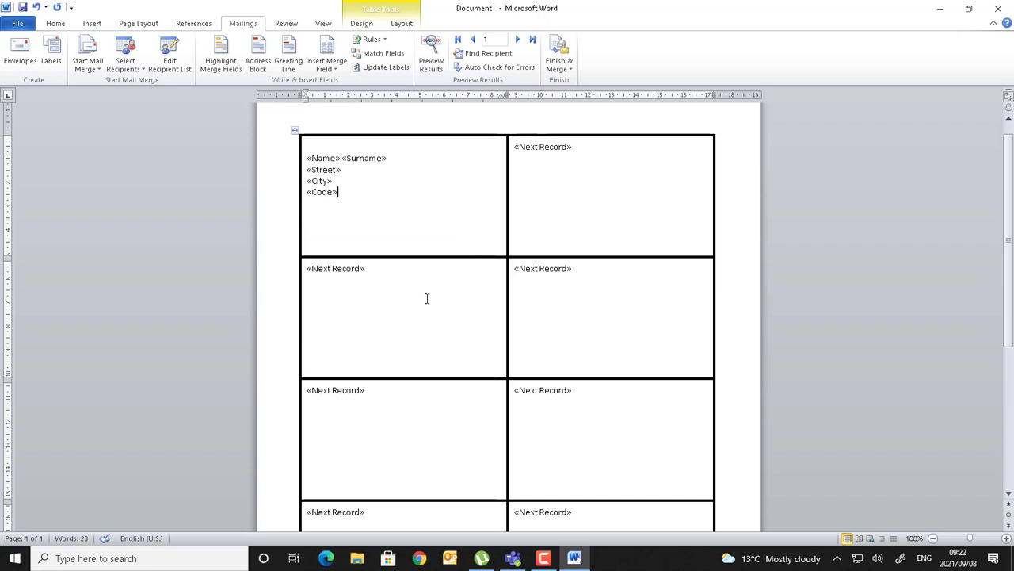
- Update Labels so every label repeats the Name, Surname, Street, City and Code fields
click(381, 70)
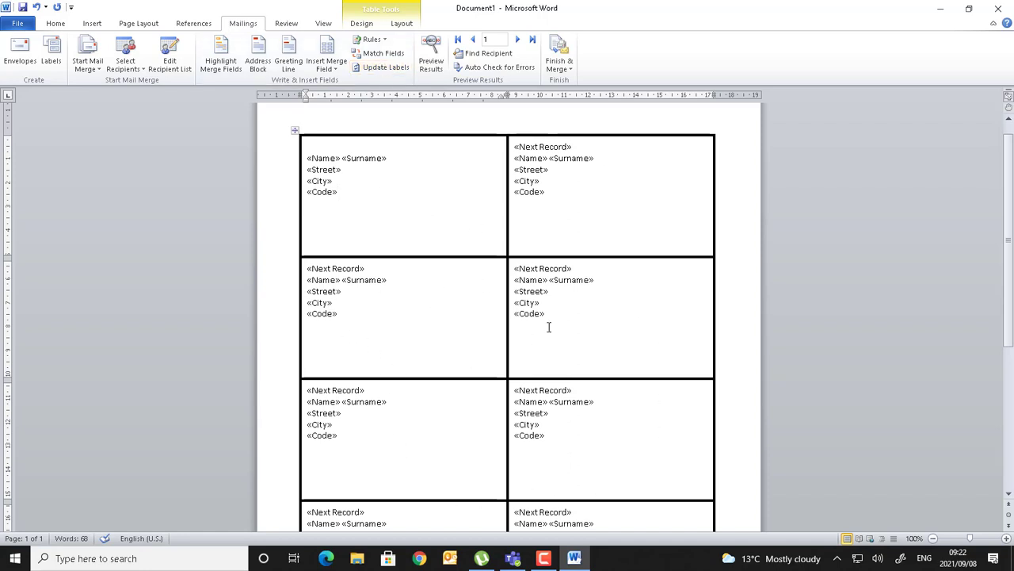
drag(332, 183, 316, 157)
click(363, 189)
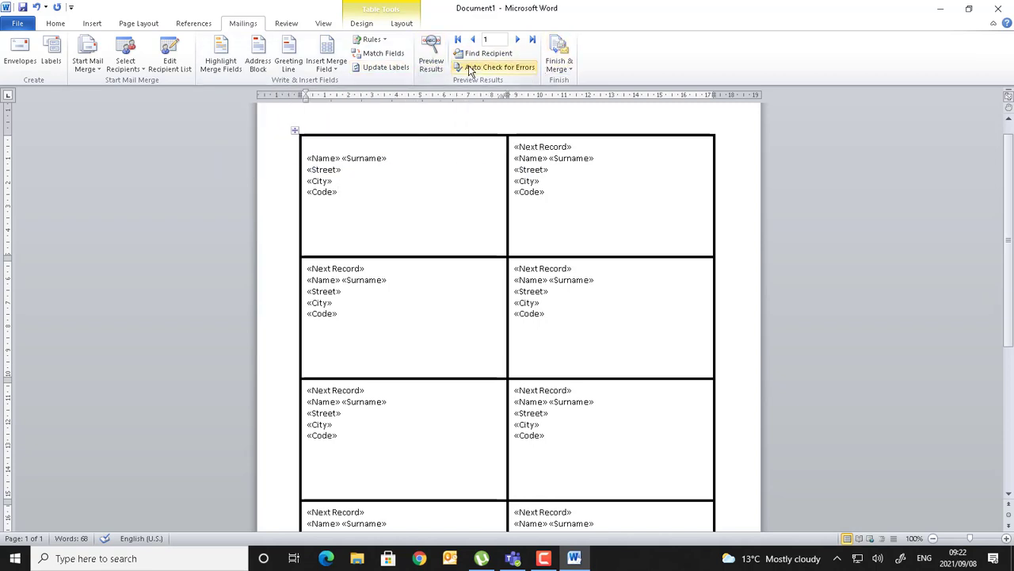
click(431, 57)
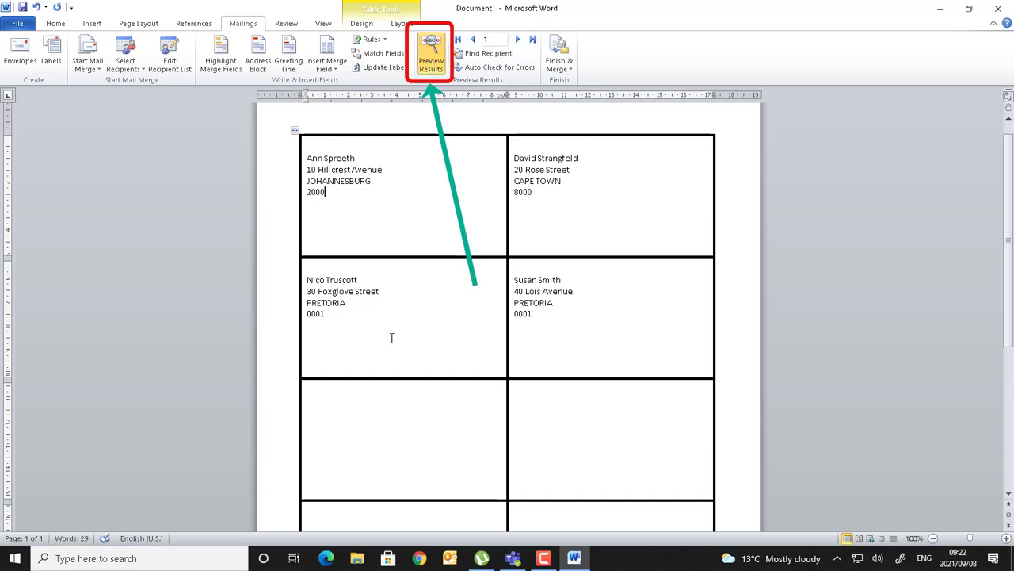